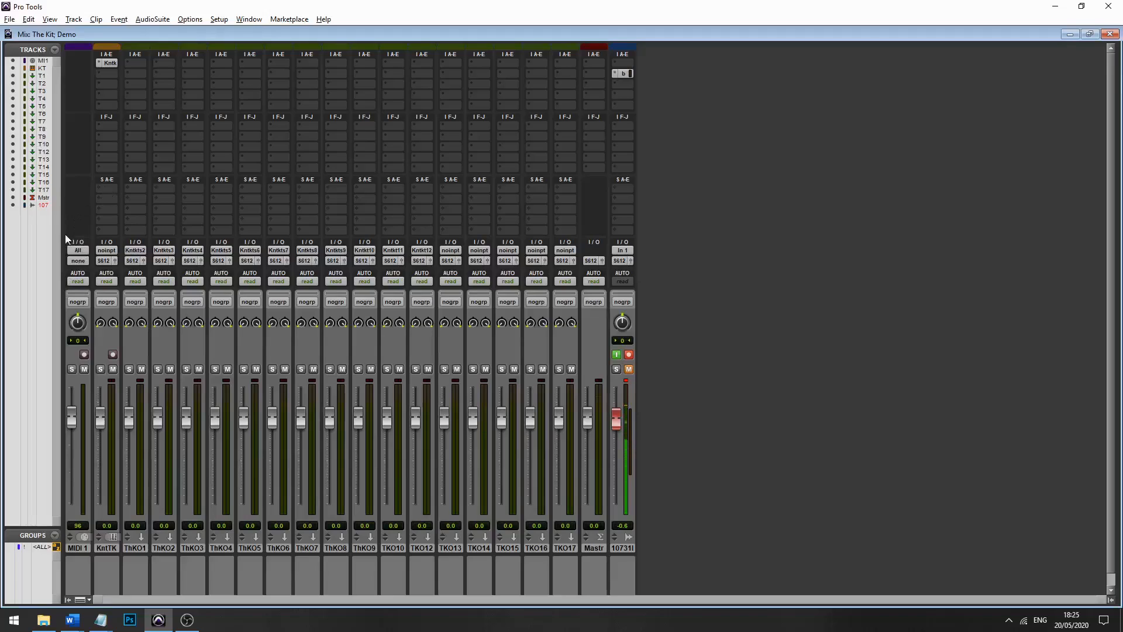
Widen the track list, route the MIDI 1 track's output to Kontakt MIDI In 1 channel 1, and record-enable that track.
drag(97, 227, 97, 227)
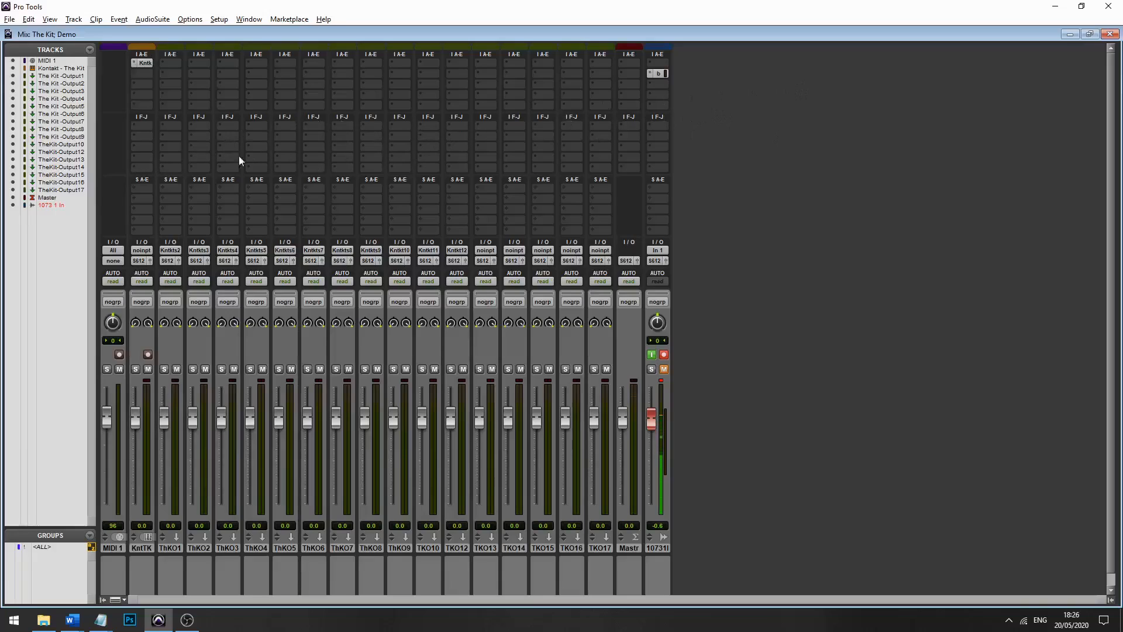
click(114, 261)
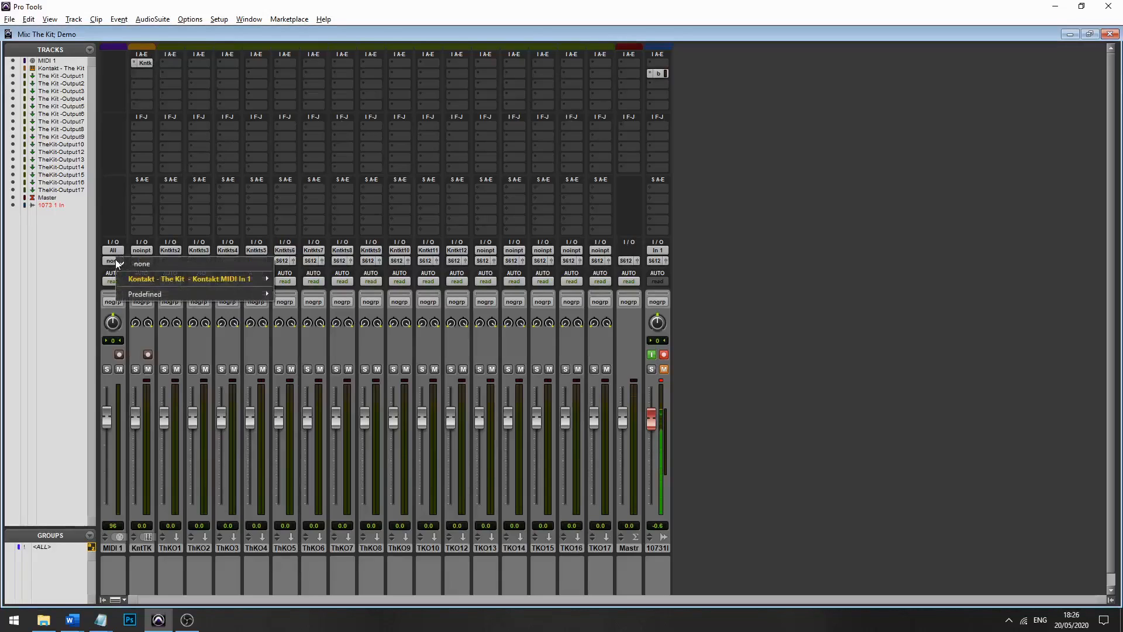
mouse_move(154, 279)
click(295, 280)
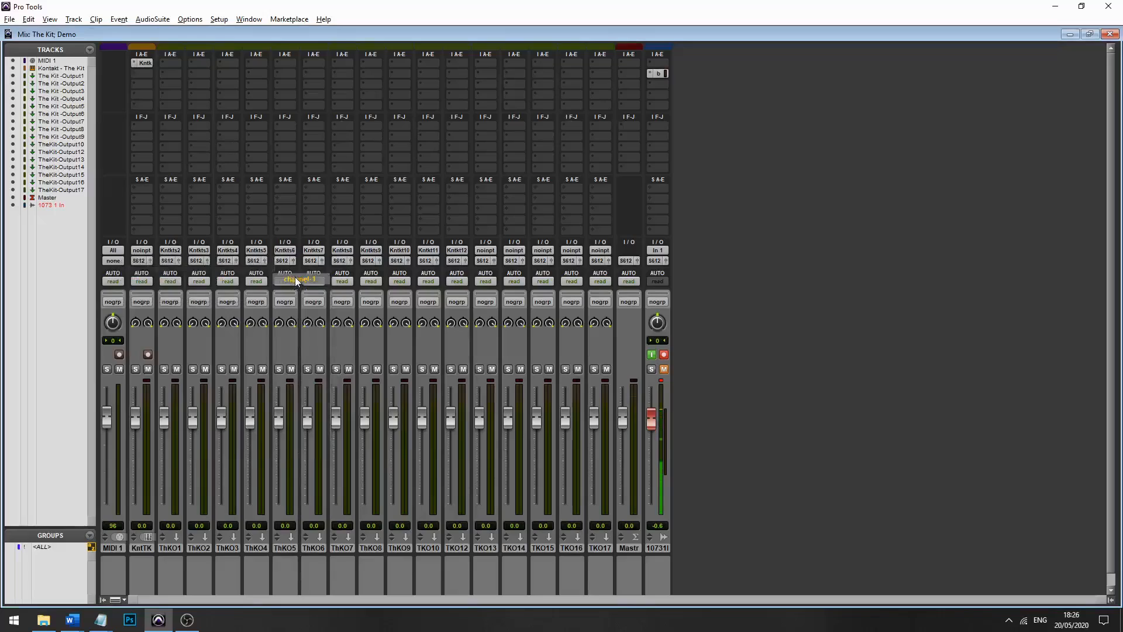
click(119, 354)
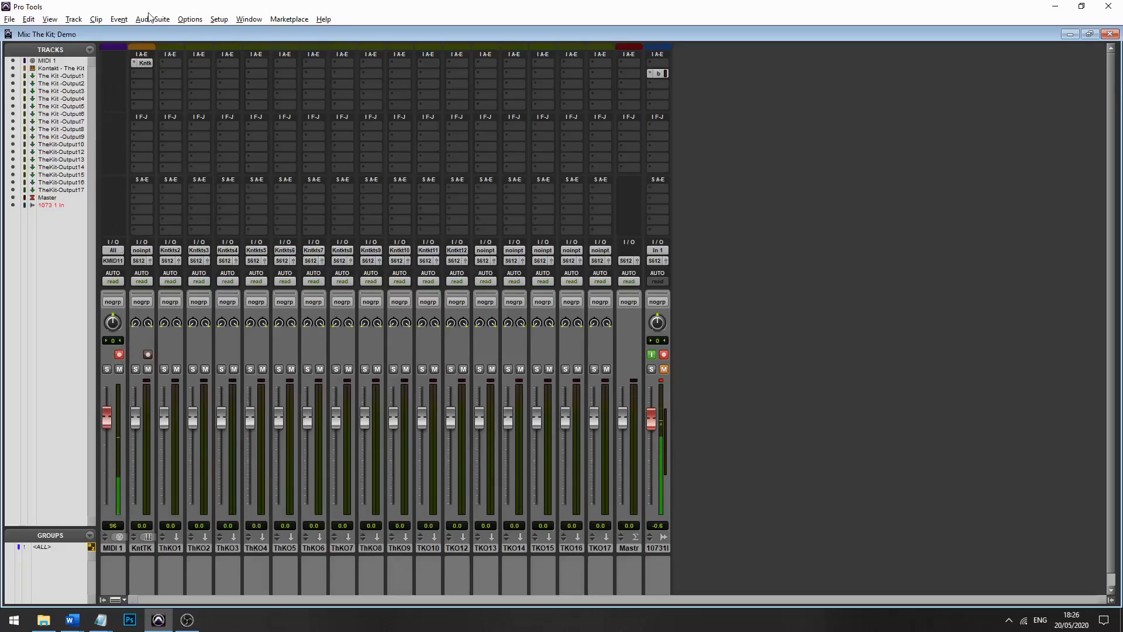
Open the Kontakt instrument on the Kontakt - The Kit track and load the recent THE KIT (V6.1) .nki instrument.
click(145, 65)
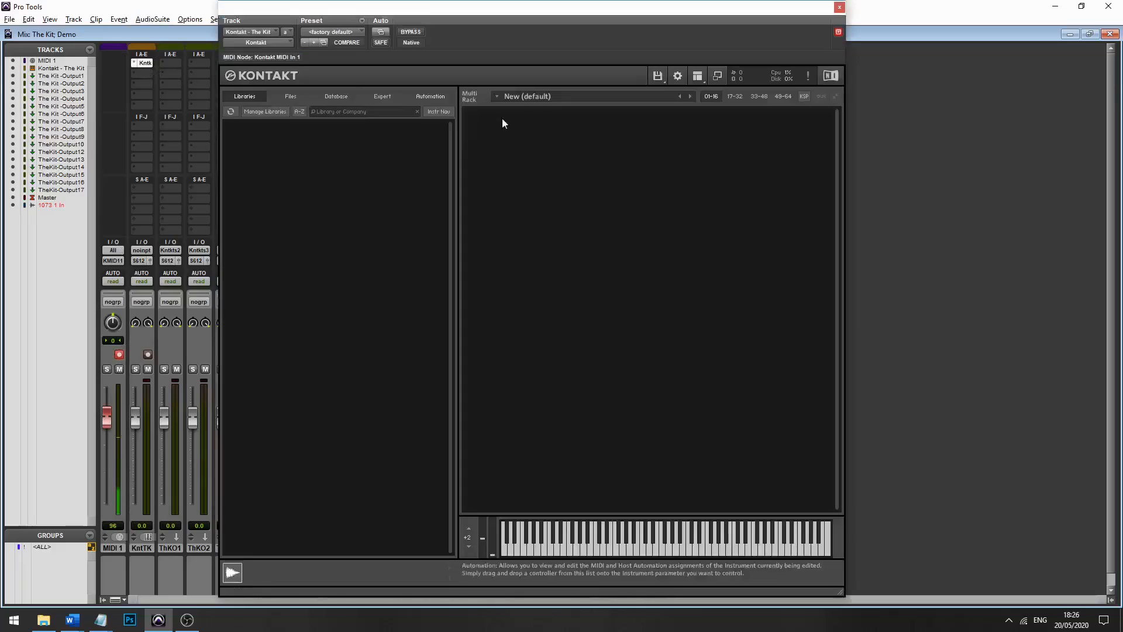
click(656, 76)
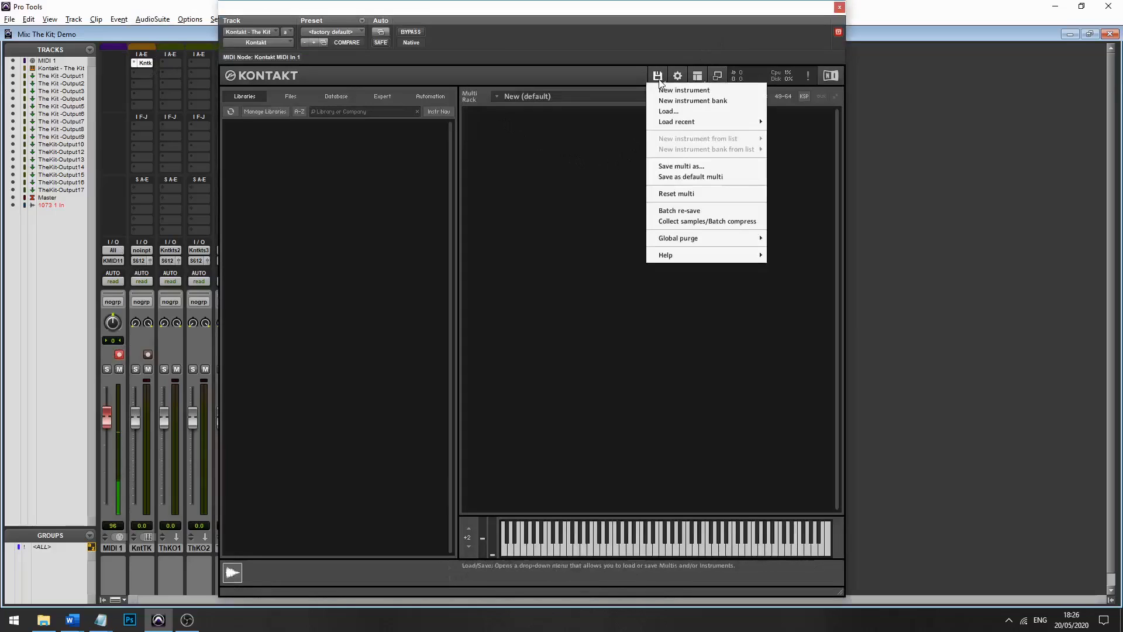
mouse_move(677, 123)
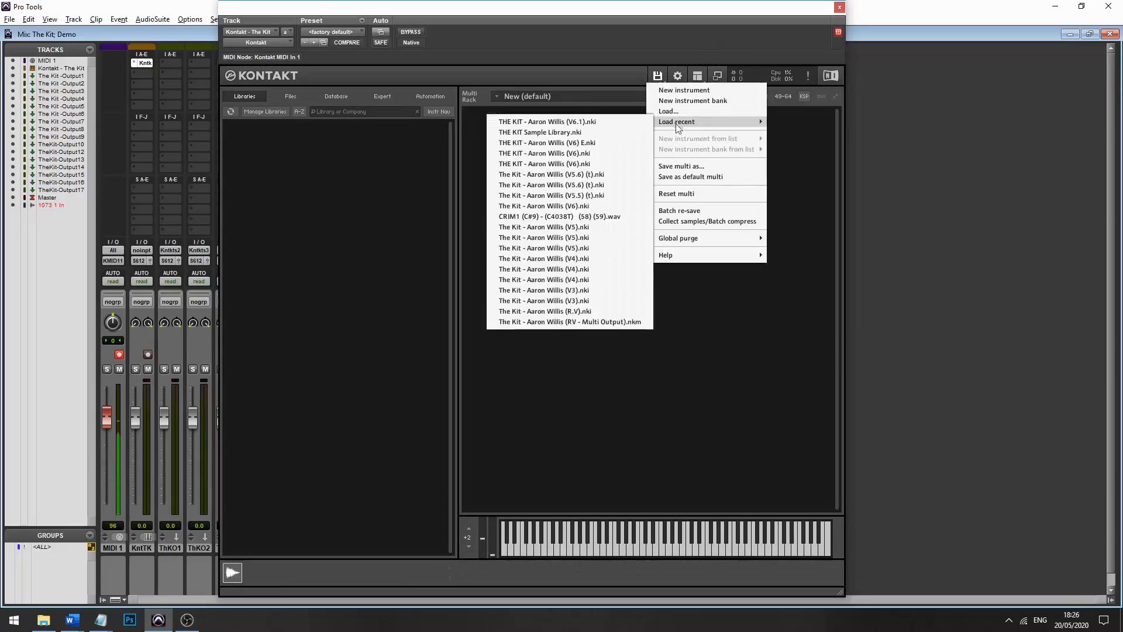
click(630, 118)
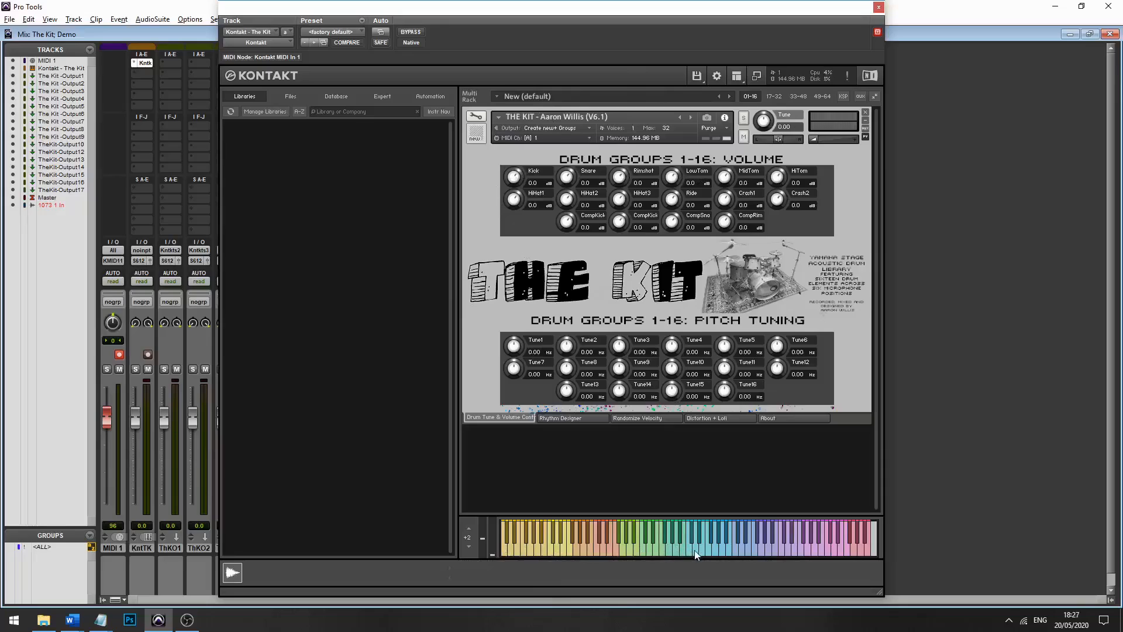
Audition several of the loaded kit's drum sounds on Kontakt's on-screen keyboard.
click(714, 551)
click(733, 547)
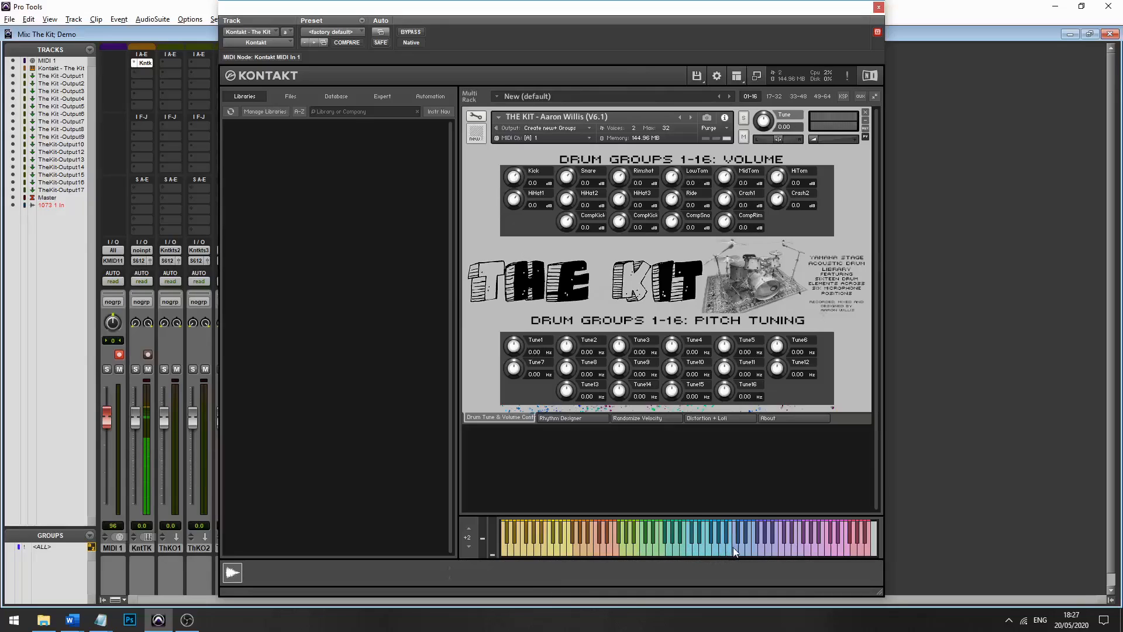
click(807, 546)
click(820, 546)
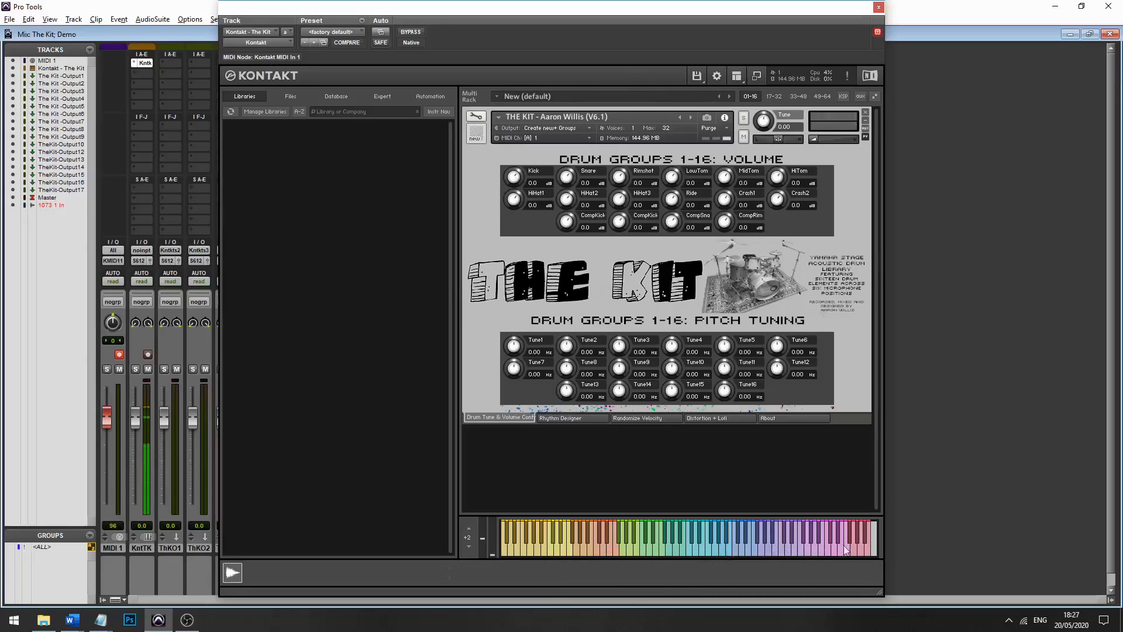
Show Kontakt's Outputs section and play drum keys to check which output channel they use.
click(743, 74)
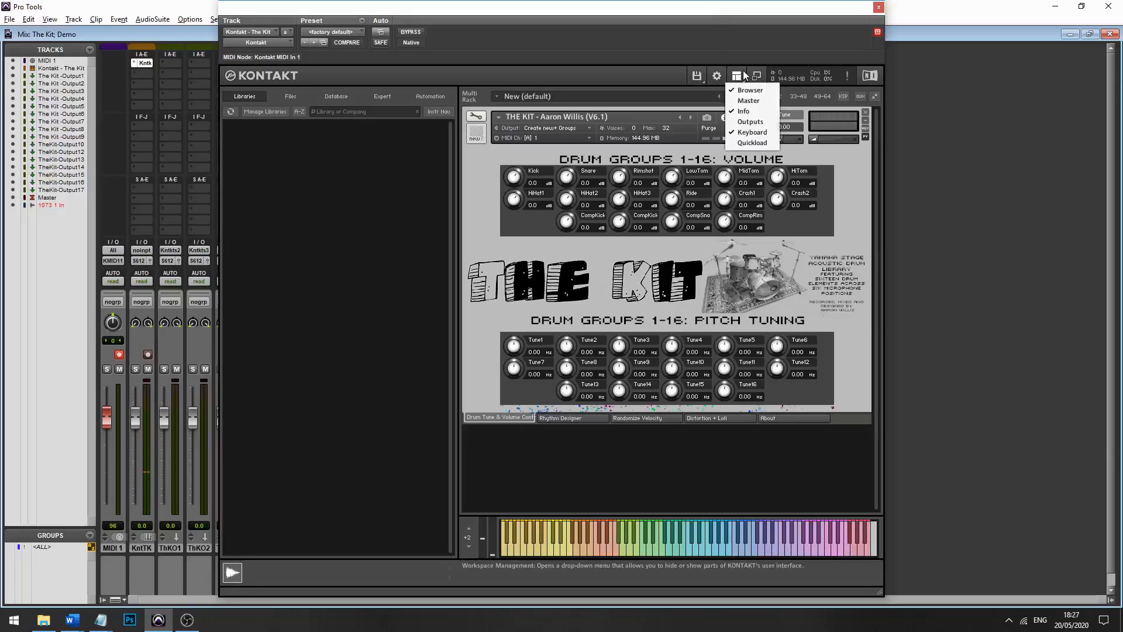
click(758, 124)
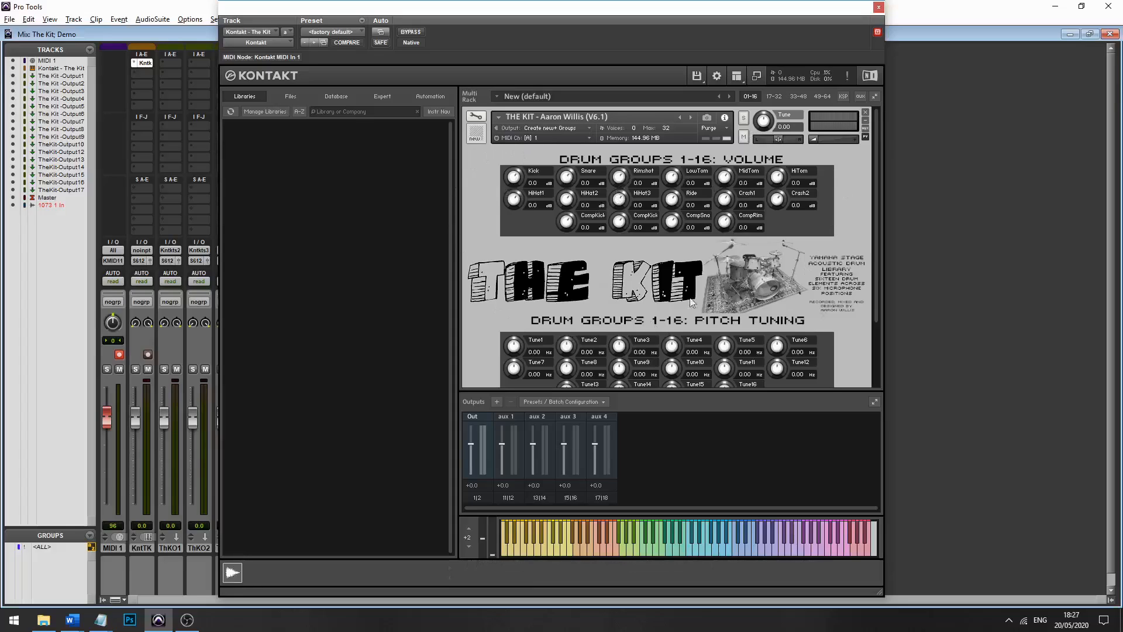
click(617, 554)
click(656, 552)
drag(635, 538, 736, 553)
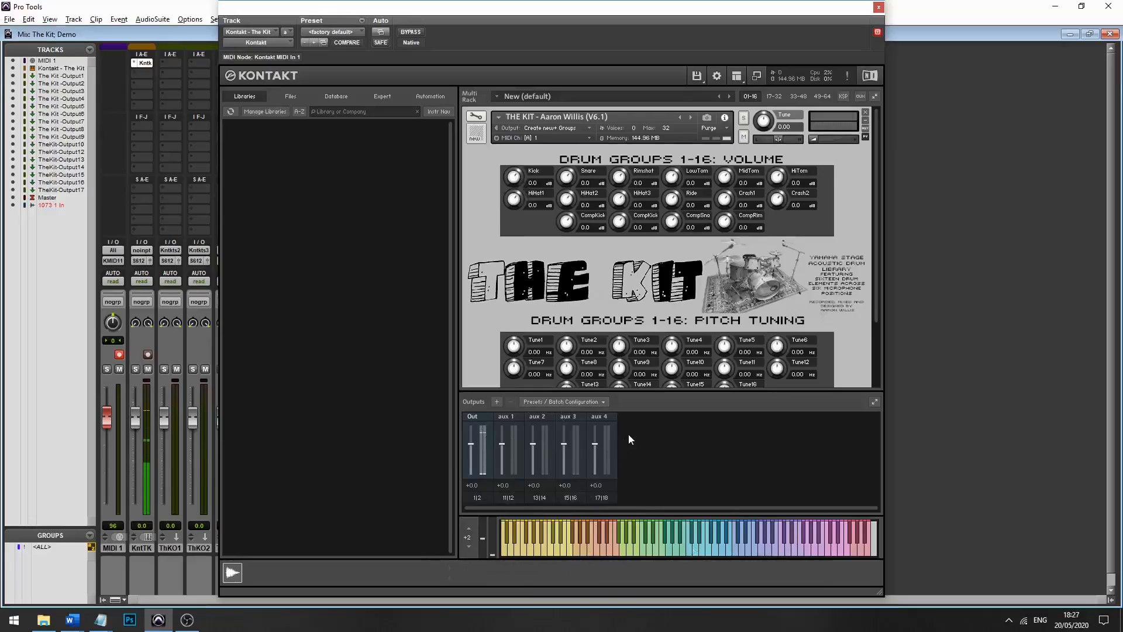
Start saving an output section preset to bring up Kontakt's Output Section Presets folder.
click(547, 402)
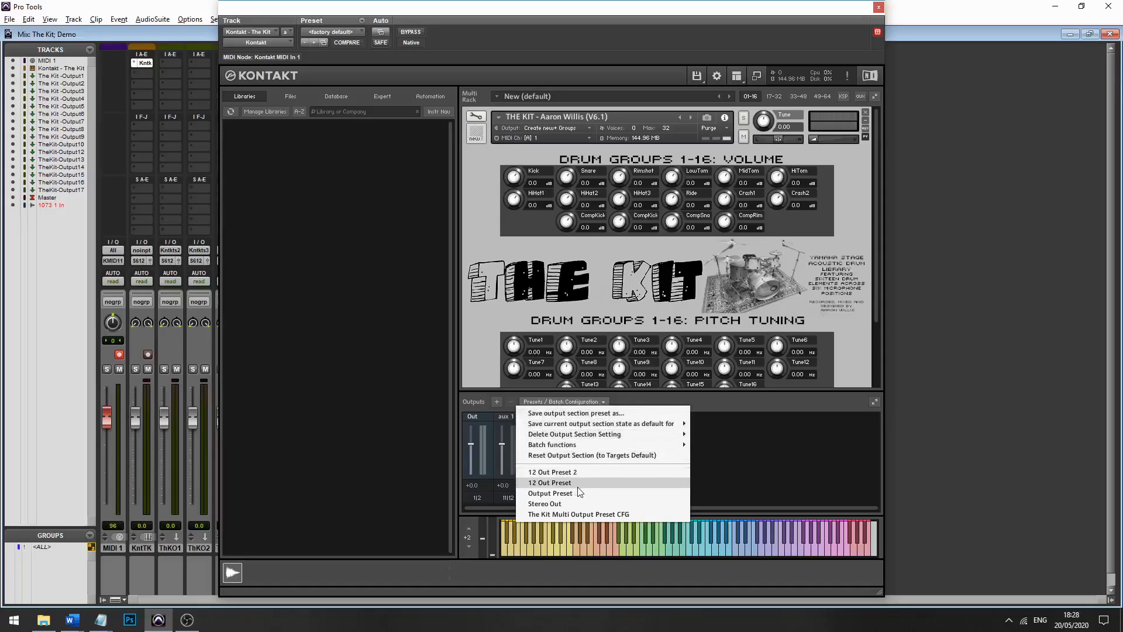
click(597, 415)
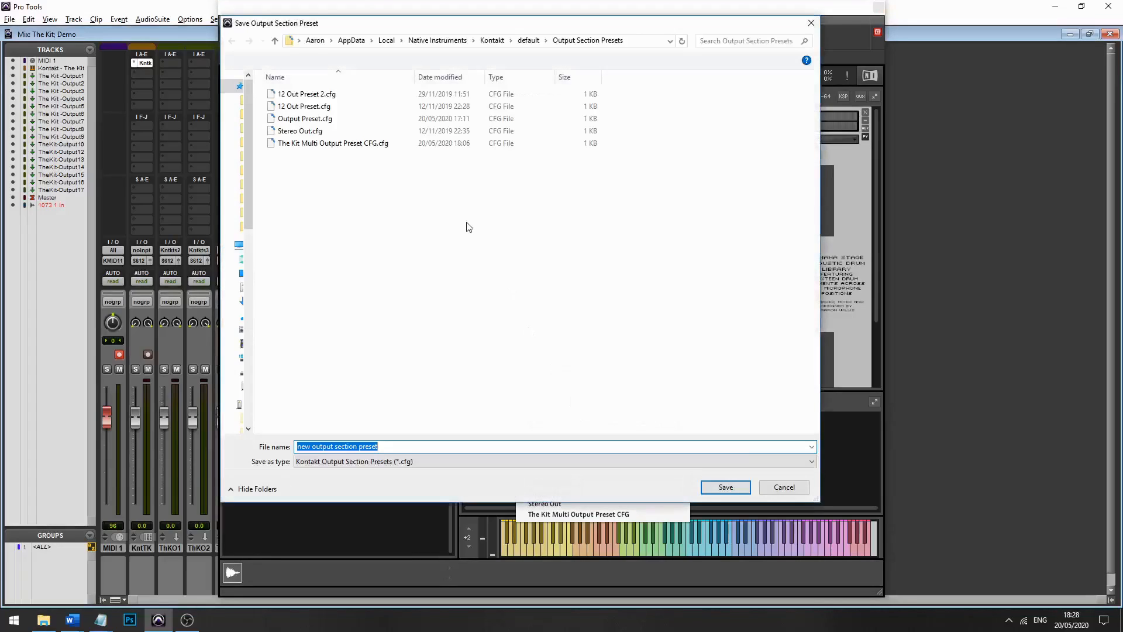
click(321, 216)
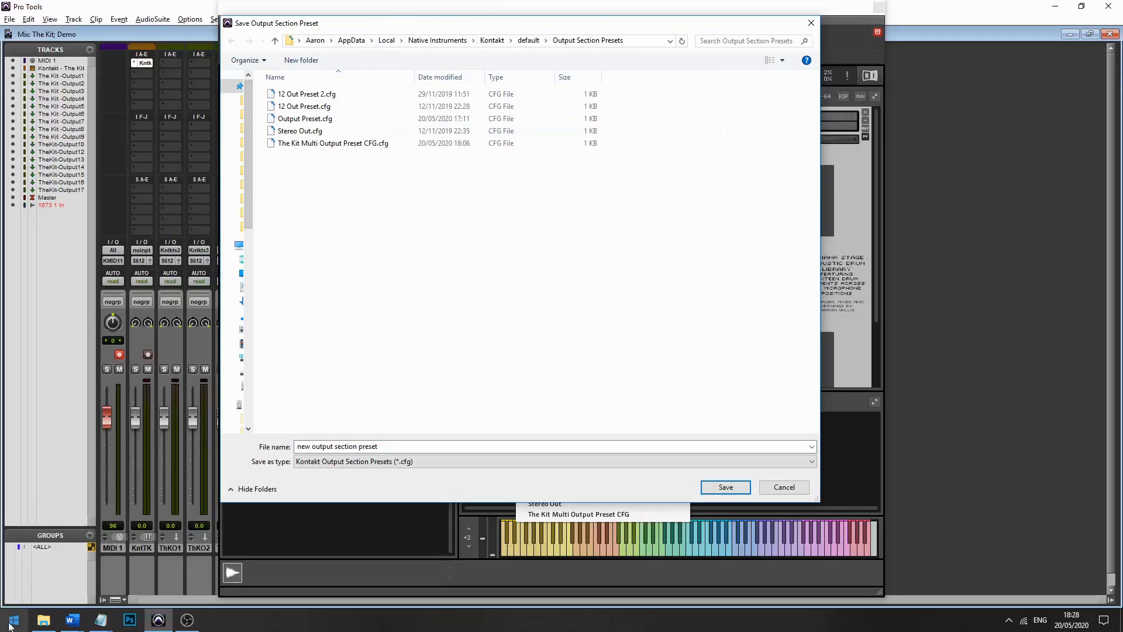
Locate The Kit Multi Output Preset CFG.cfg in the library's Output Preset folder, and cancel the preset save dialog.
click(43, 619)
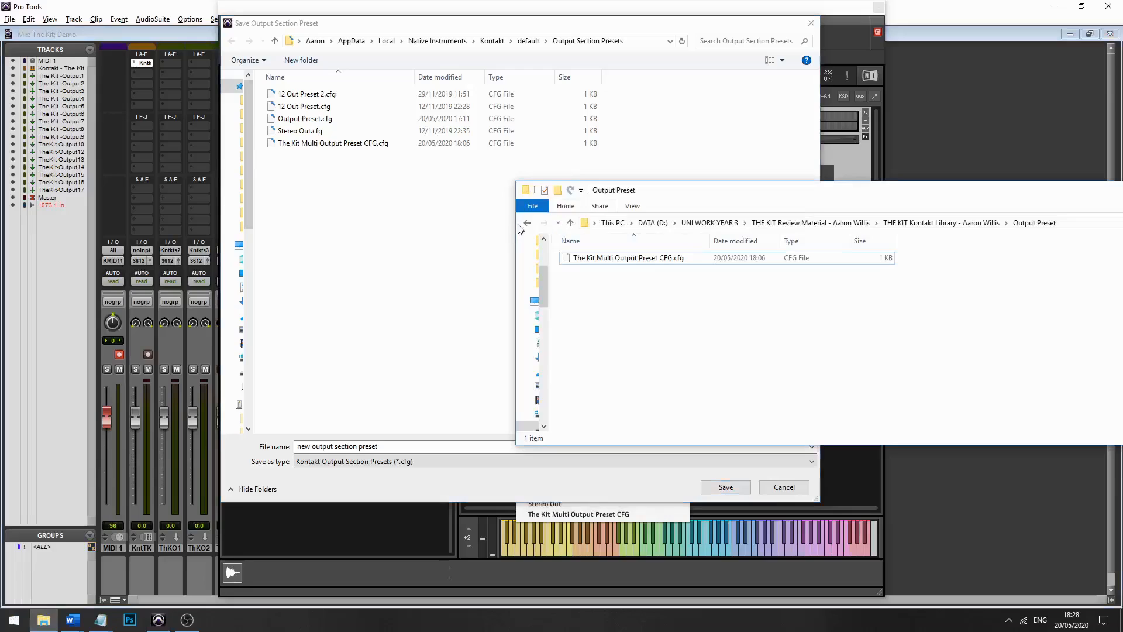
click(527, 224)
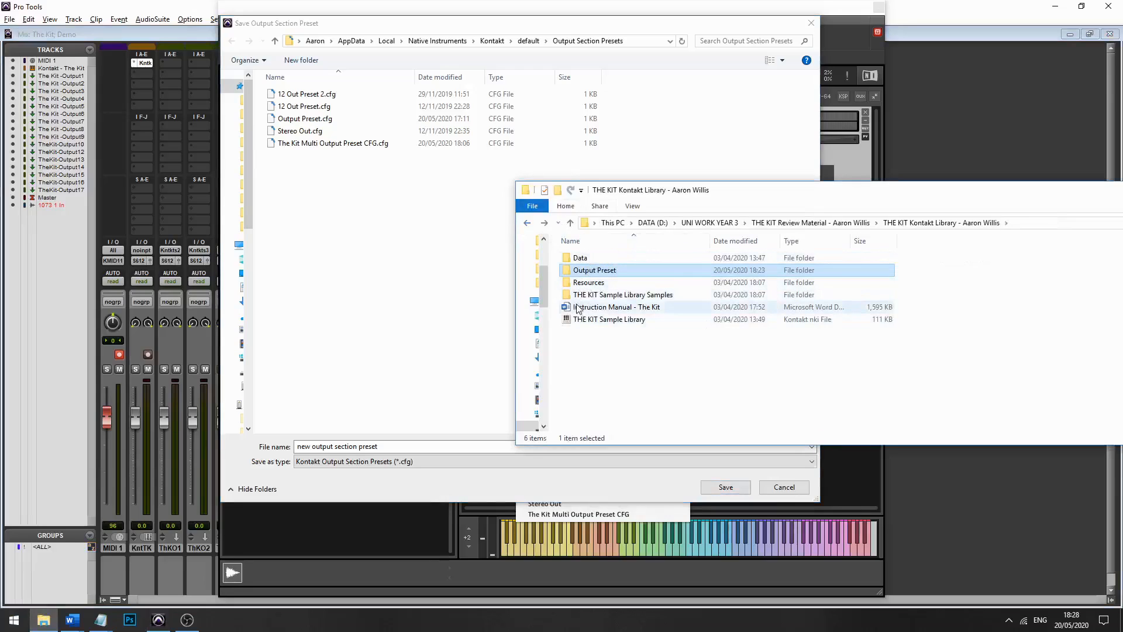
double_click(620, 273)
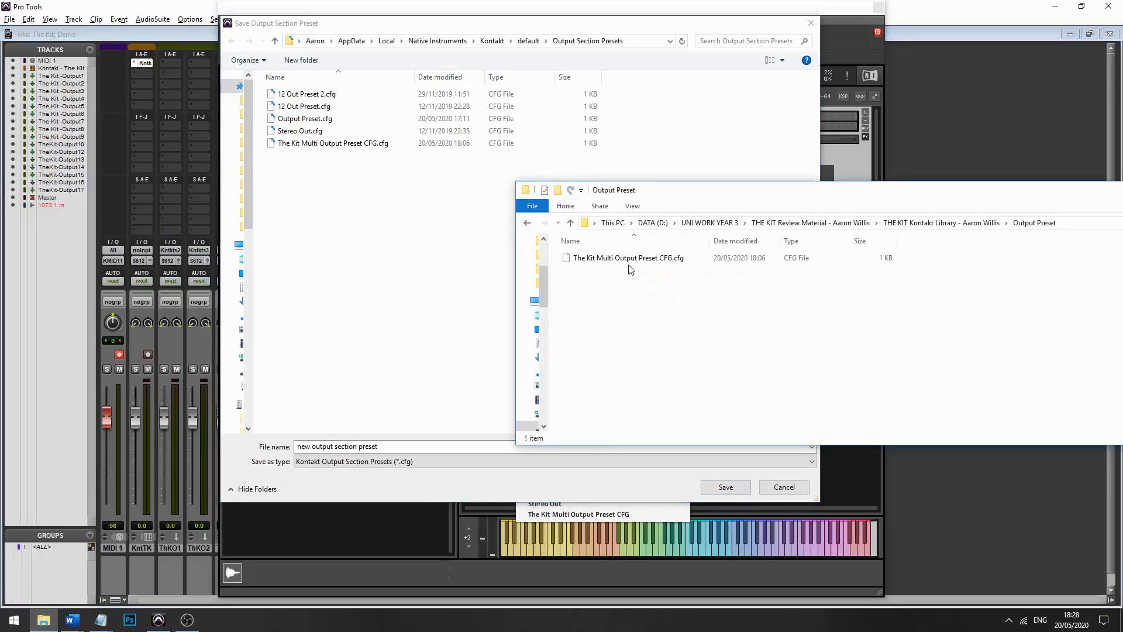
click(635, 259)
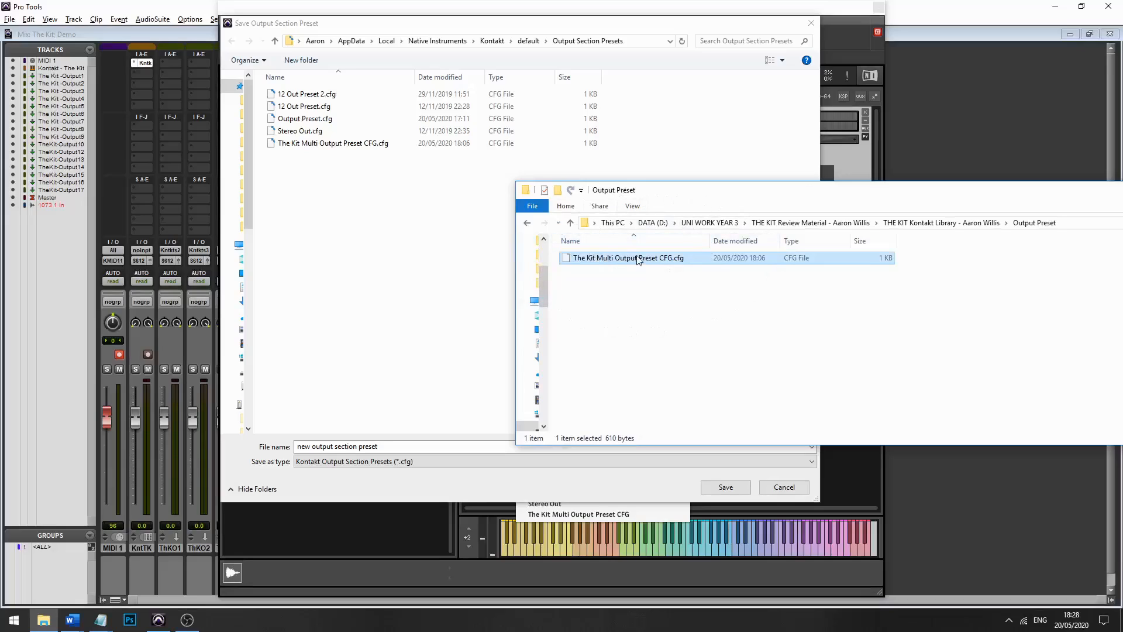
drag(637, 259, 730, 264)
click(309, 192)
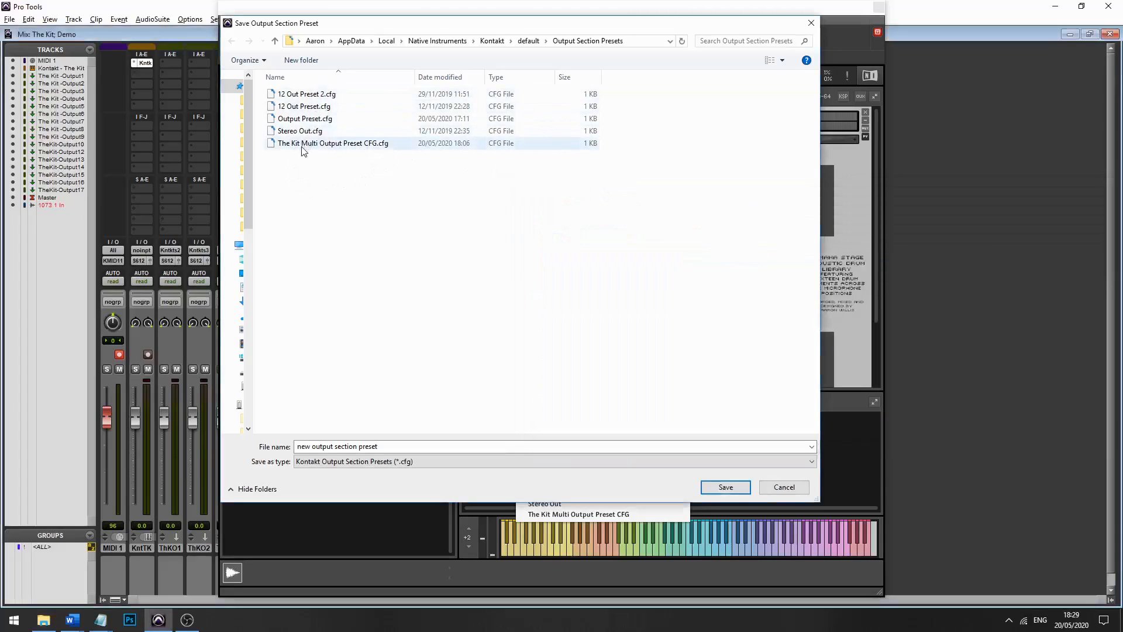
click(784, 488)
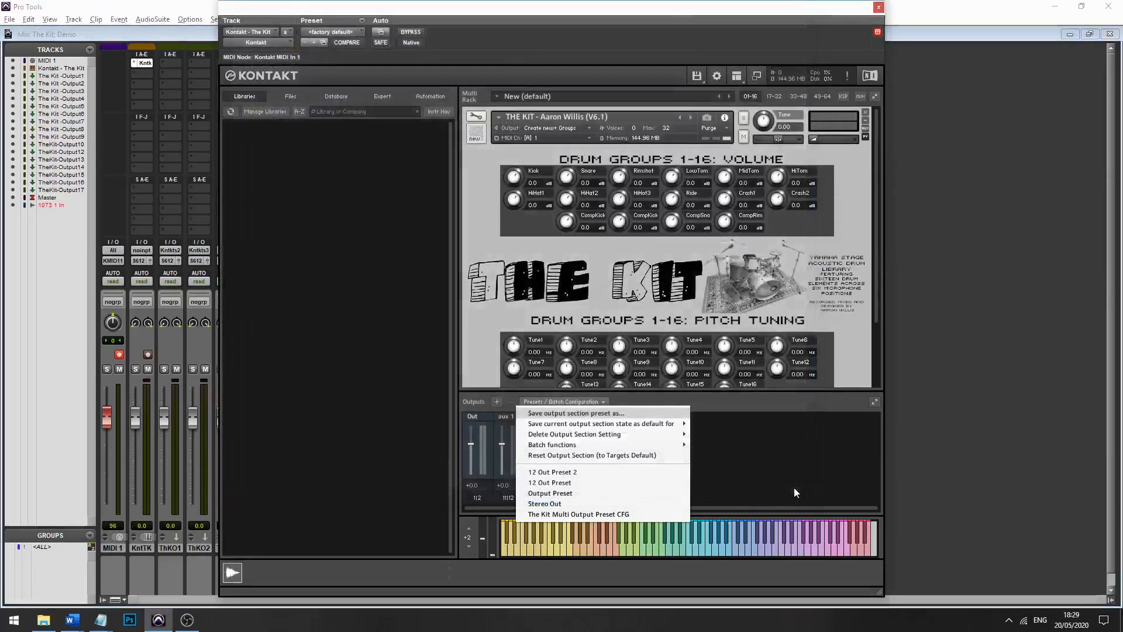
Load The Kit Multi Output Preset CFG as Kontakt's output section configuration.
click(565, 401)
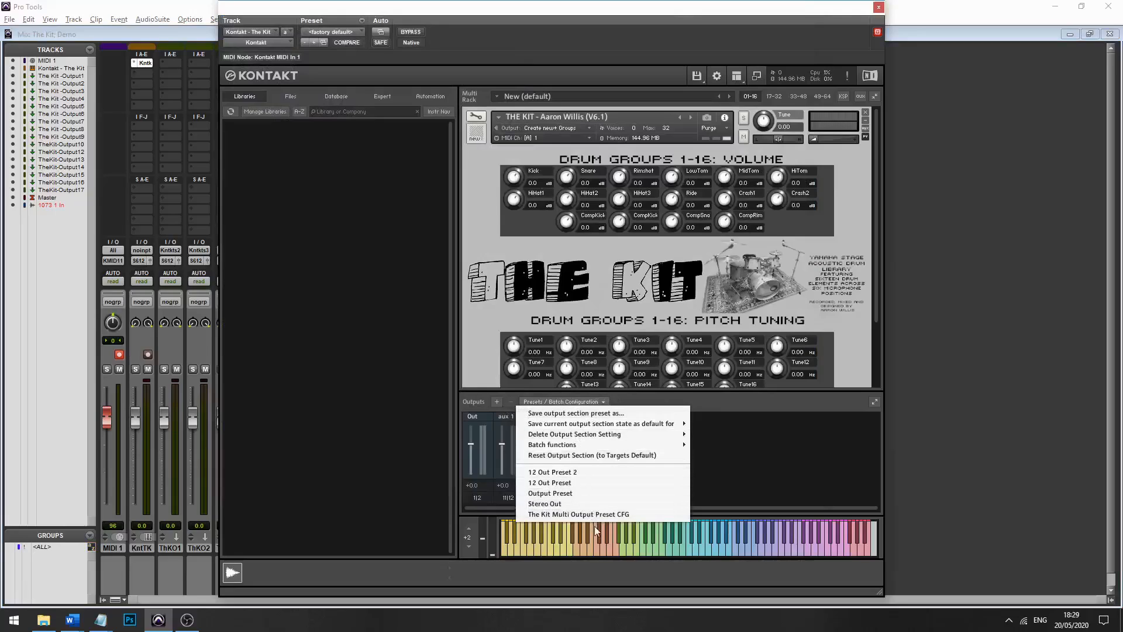
click(629, 515)
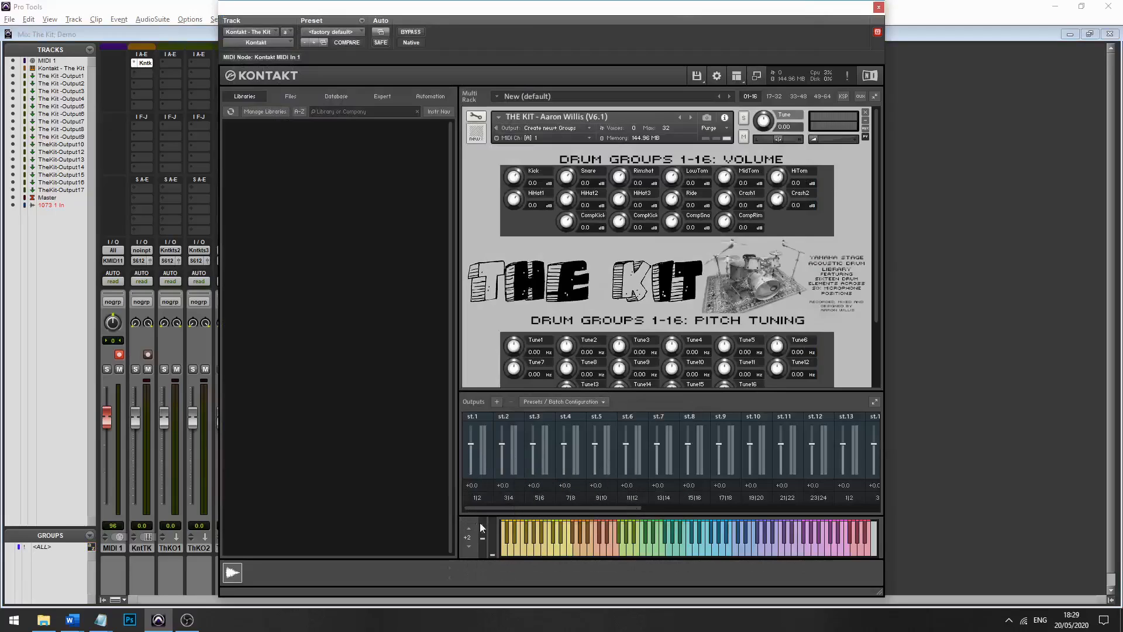
mouse_move(482, 510)
mouse_down()
mouse_move(572, 514)
mouse_move(700, 490)
mouse_move(710, 472)
mouse_move(691, 507)
mouse_move(463, 506)
mouse_up()
Play keys across the whole on-screen keyboard to check which stereo output each drum group uses.
click(510, 551)
click(531, 550)
click(565, 549)
click(577, 550)
click(605, 549)
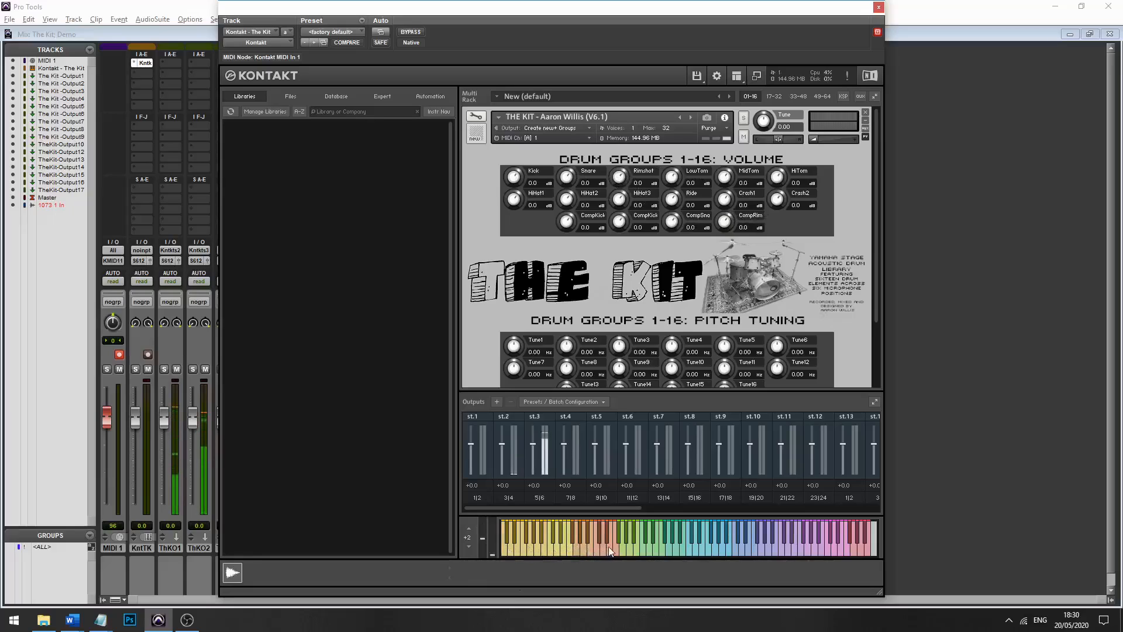
click(634, 549)
click(661, 549)
click(687, 547)
click(702, 547)
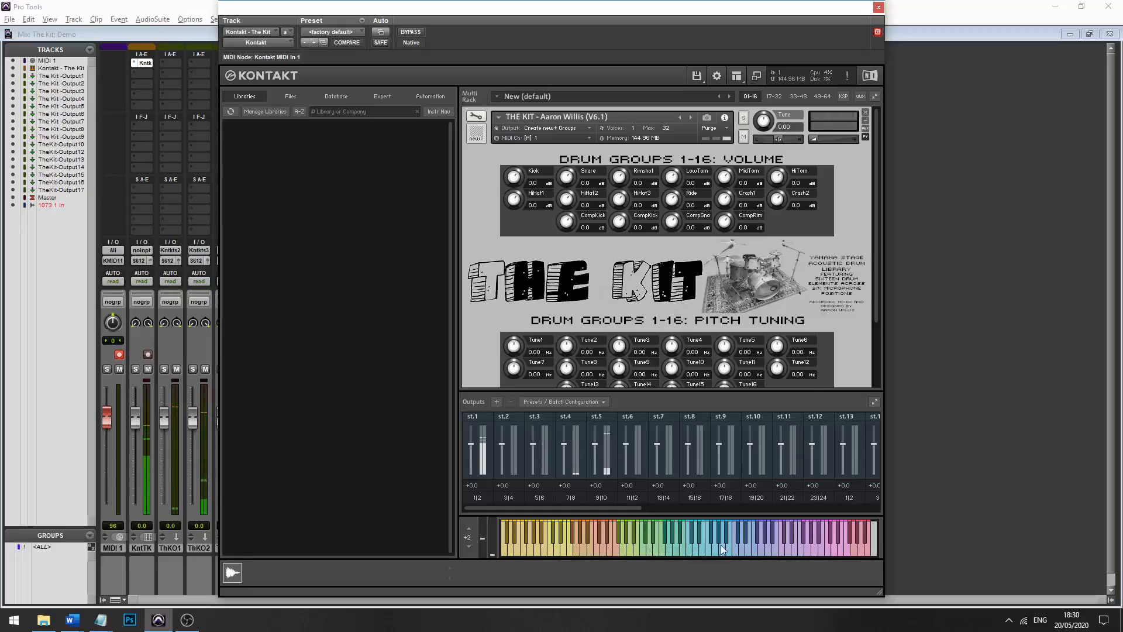
click(736, 549)
click(768, 550)
click(772, 541)
click(688, 549)
click(651, 550)
click(624, 548)
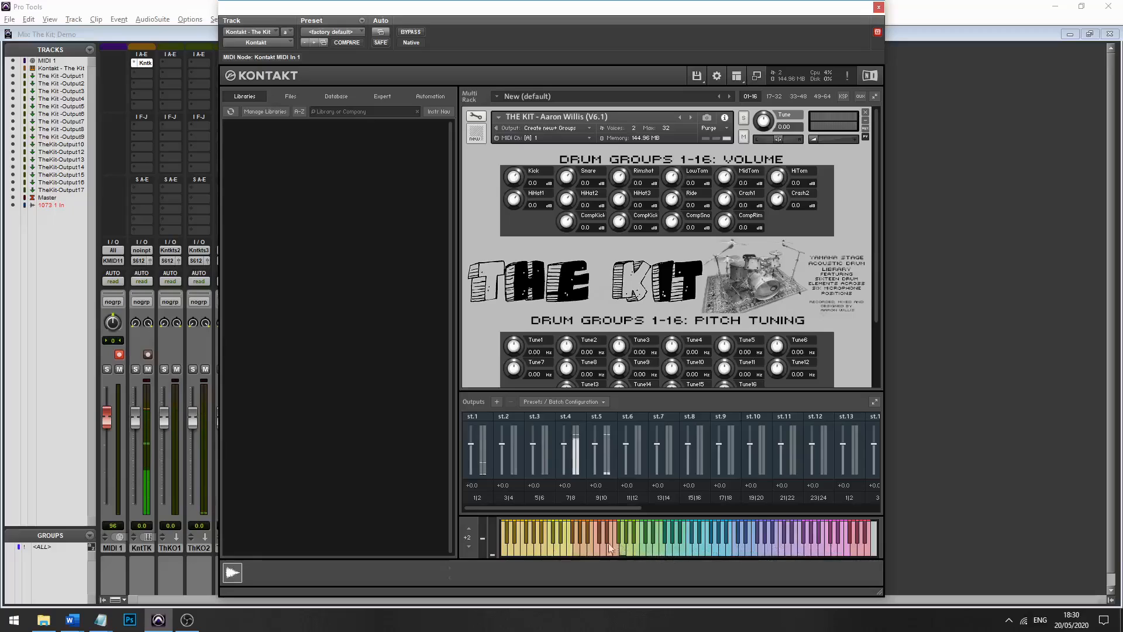
click(606, 548)
click(535, 545)
click(506, 538)
click(526, 539)
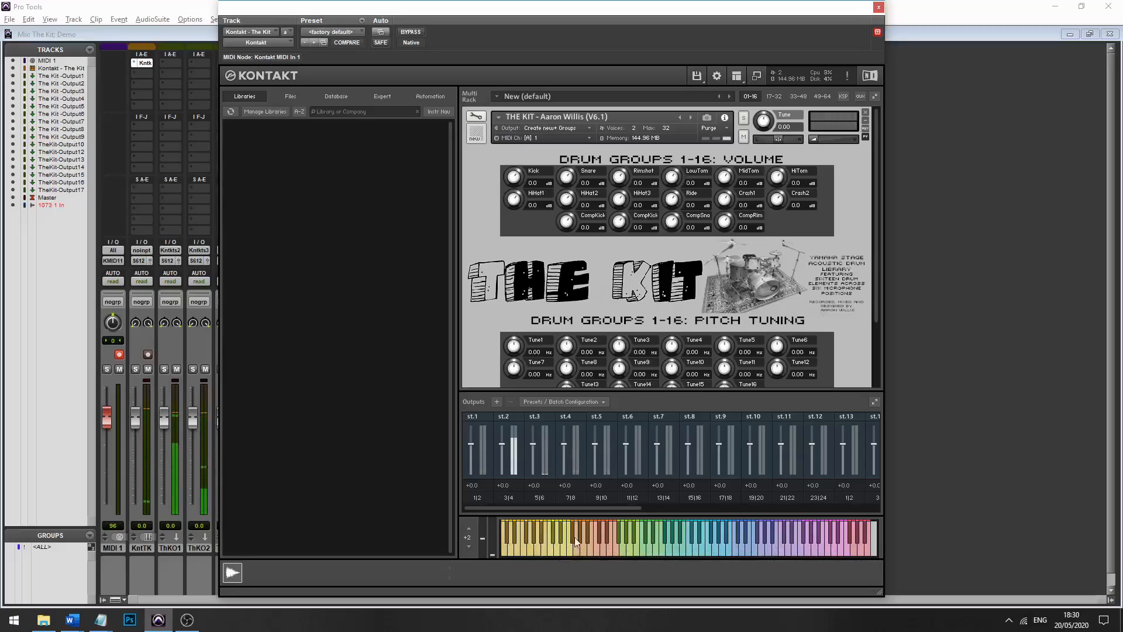
click(600, 544)
click(648, 547)
click(690, 545)
click(792, 537)
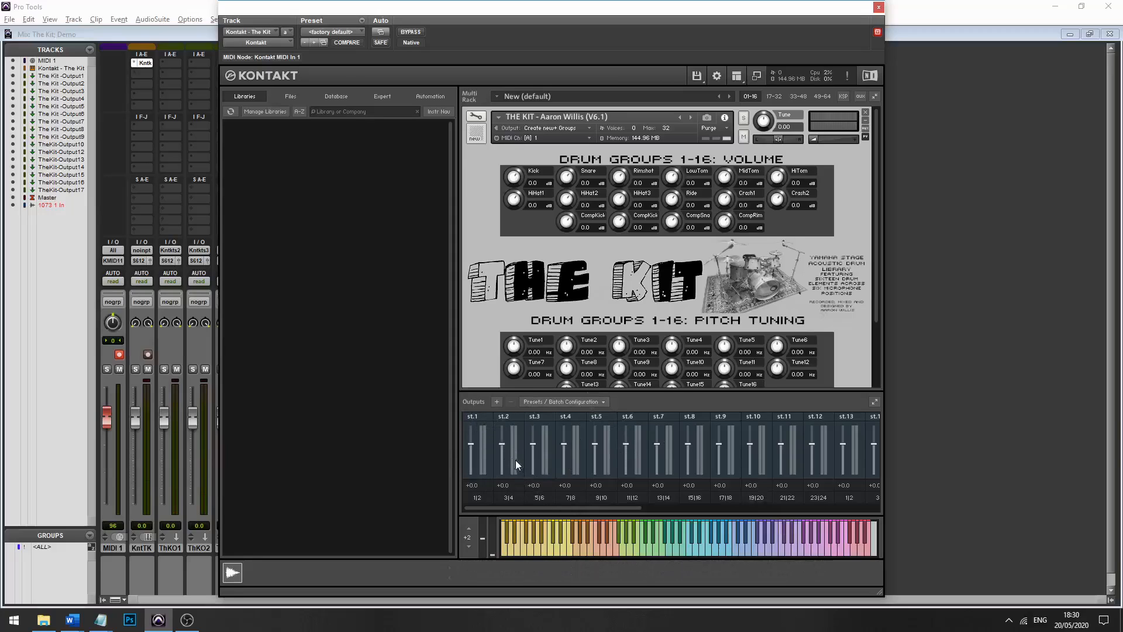
Open the instrument's Group Editor, inspect the Crash 2, Crash 1, Ride, Hi Hat 3 and Mid Tom groups, and audition drum keys.
click(479, 117)
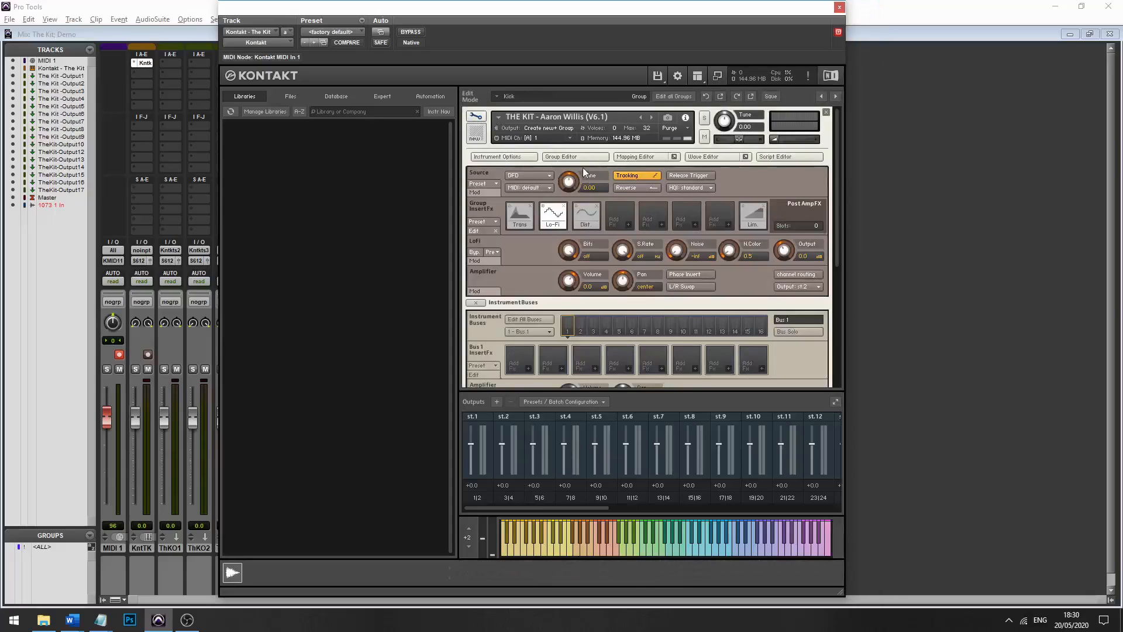
click(580, 159)
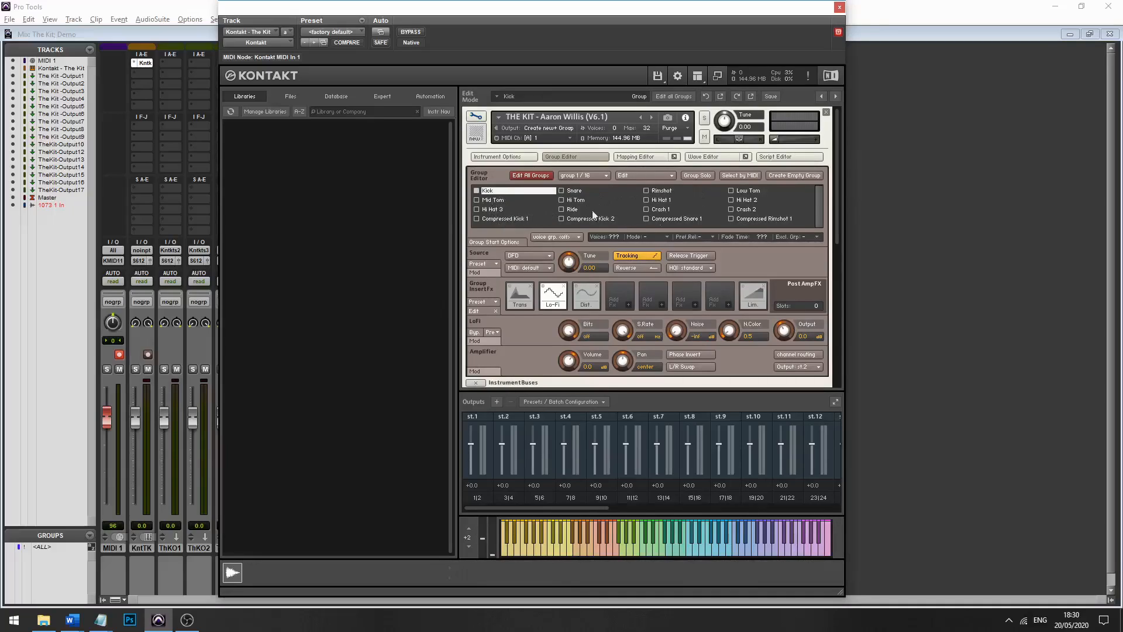
click(749, 210)
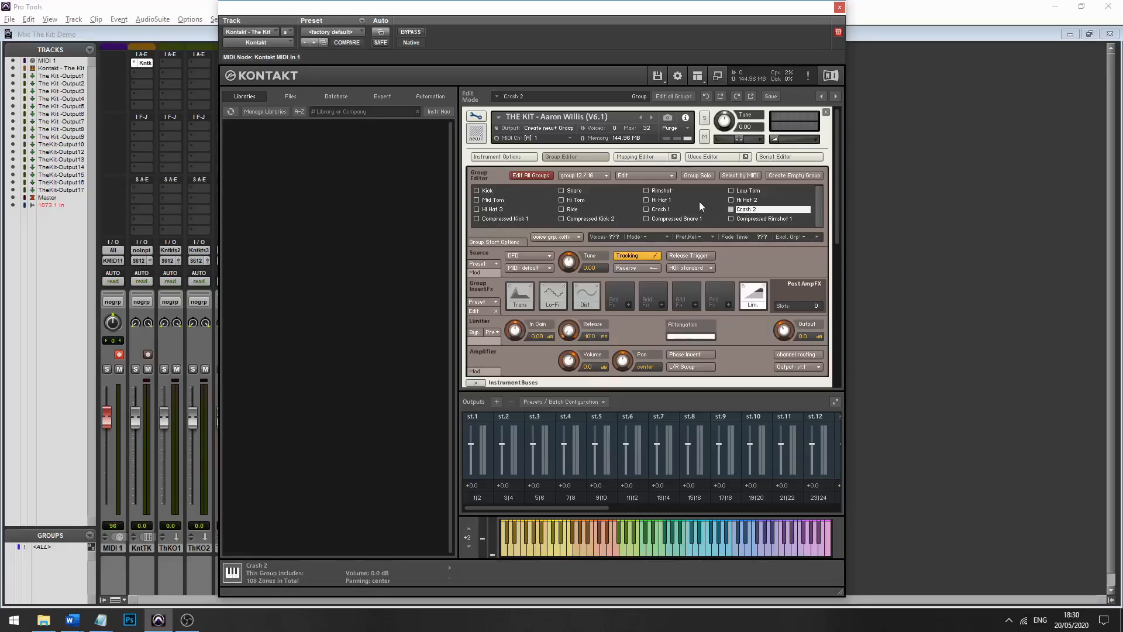
click(664, 210)
click(559, 209)
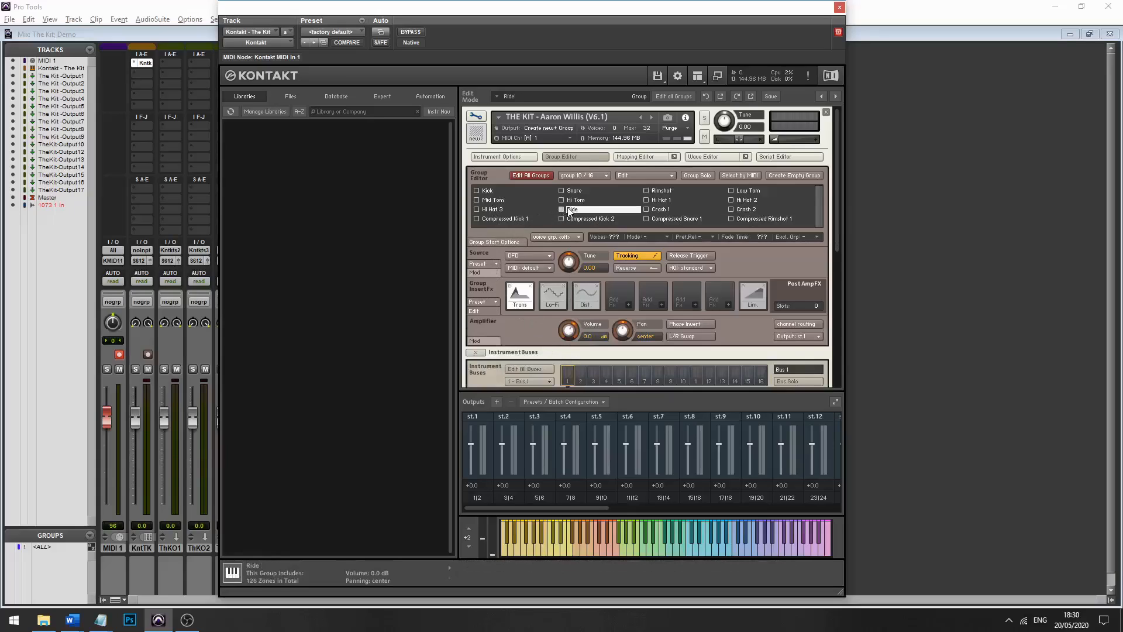
click(501, 213)
click(499, 201)
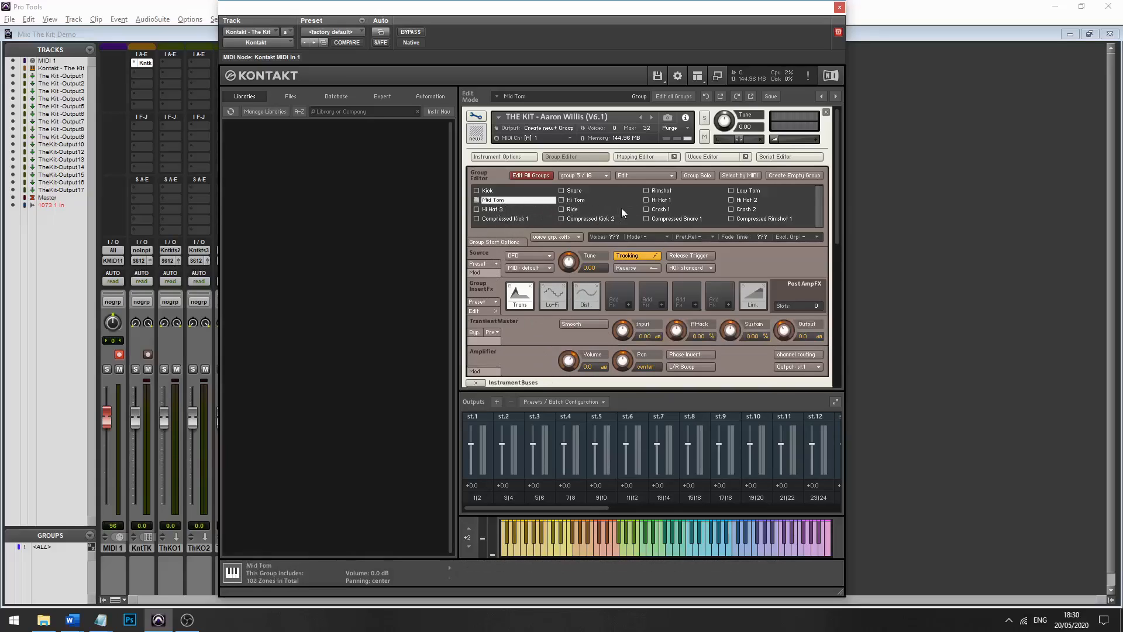
drag(616, 547, 789, 551)
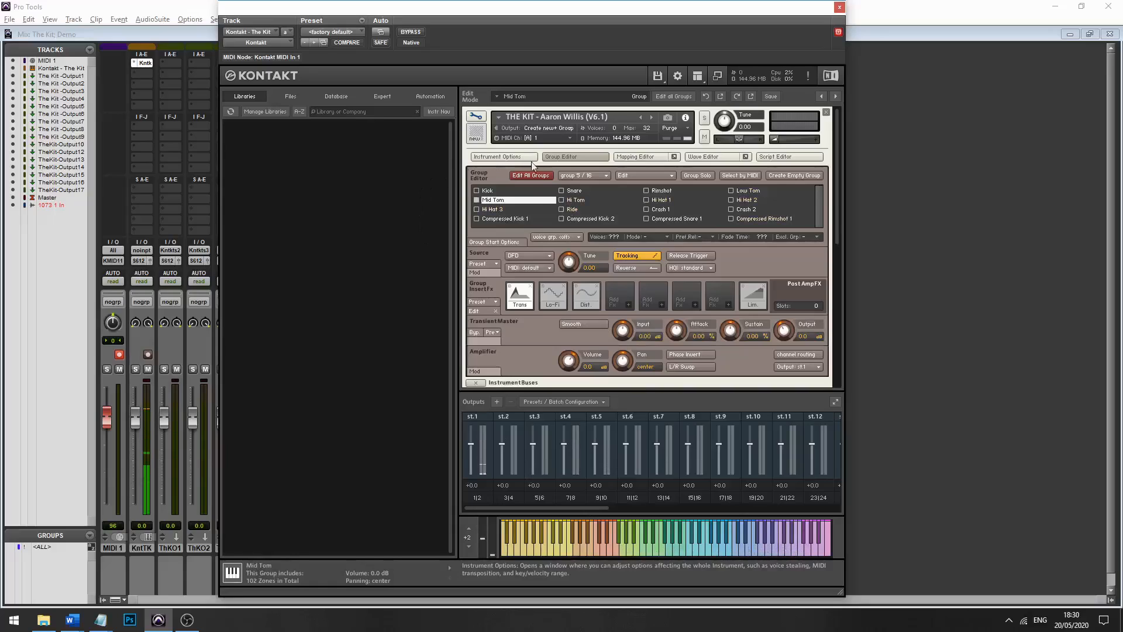
Check the output assignments of the Kick, Snare, Rimshot and Low Tom groups in the Group Editor.
click(514, 191)
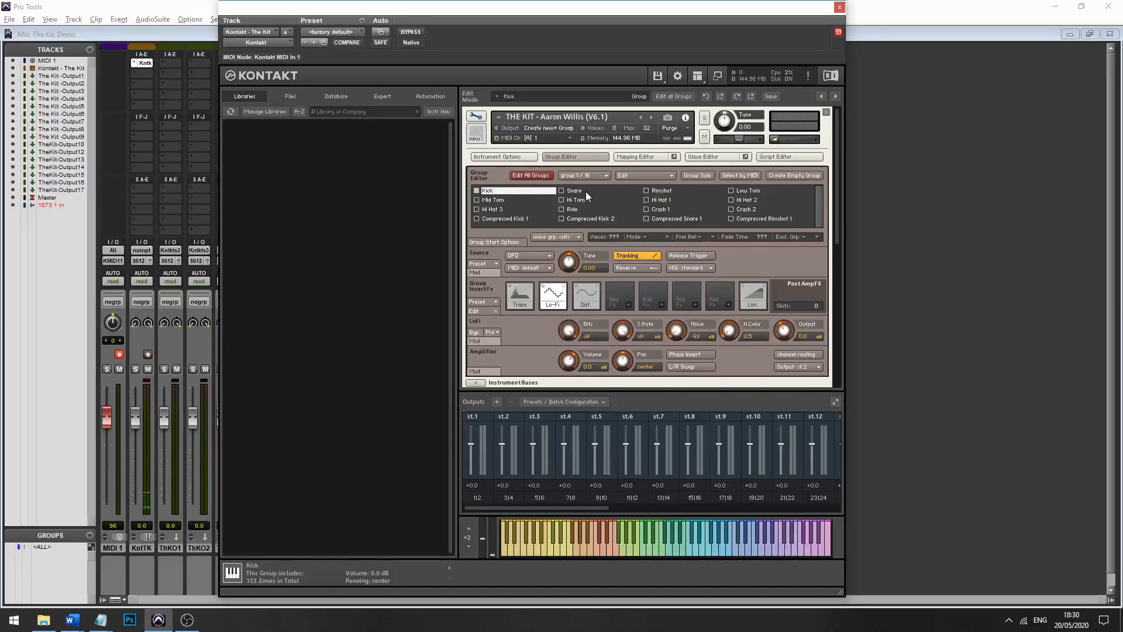
click(797, 368)
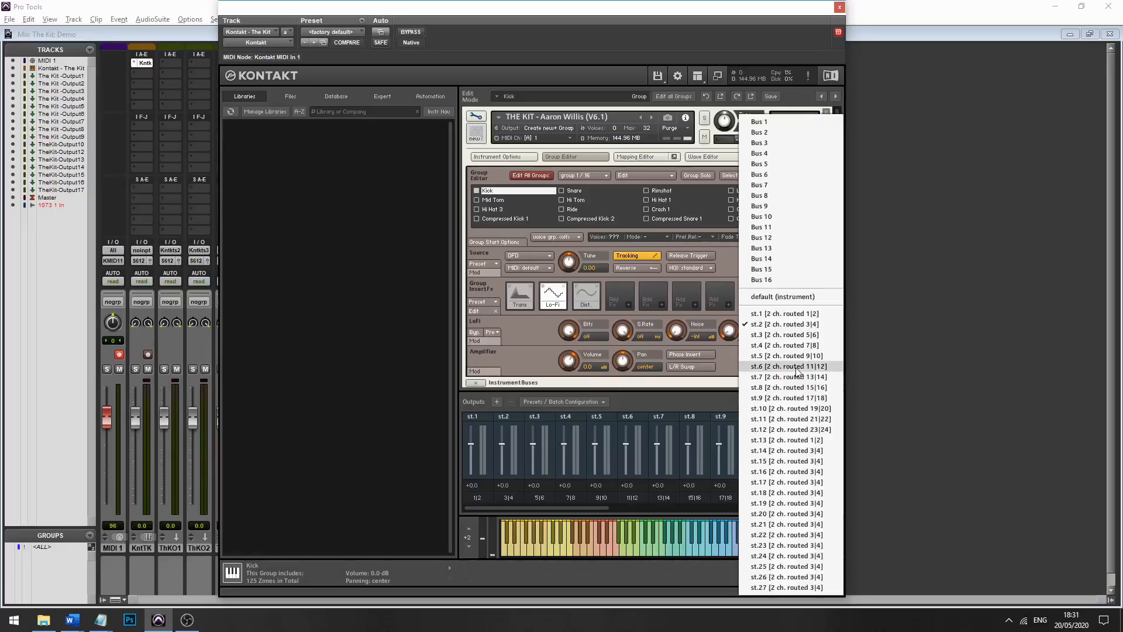
click(572, 191)
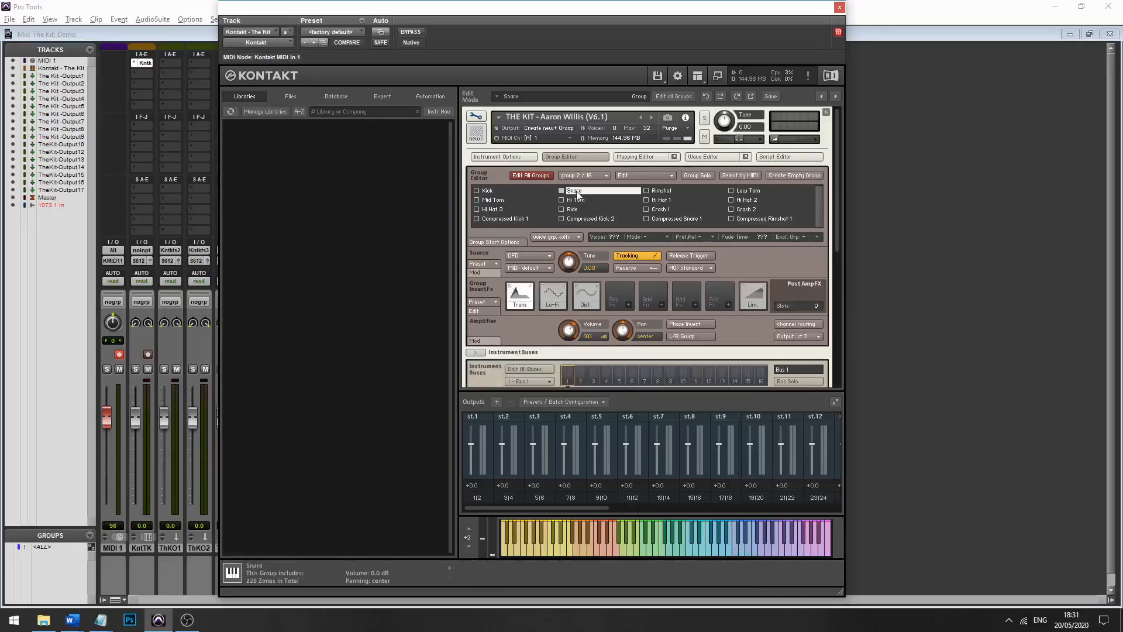
click(666, 191)
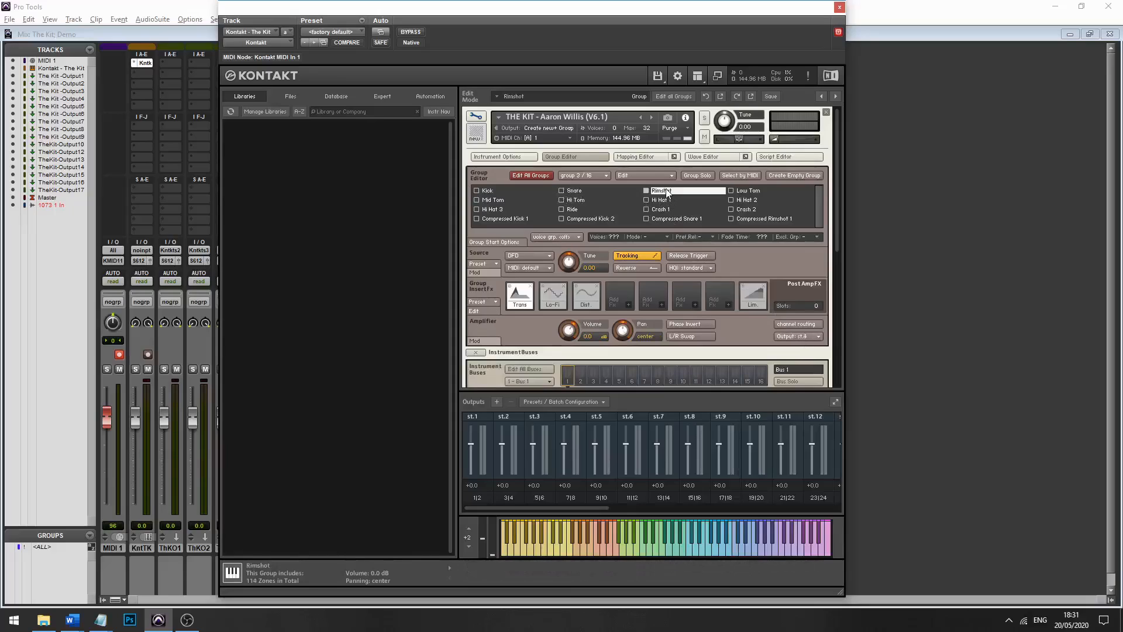
click(752, 191)
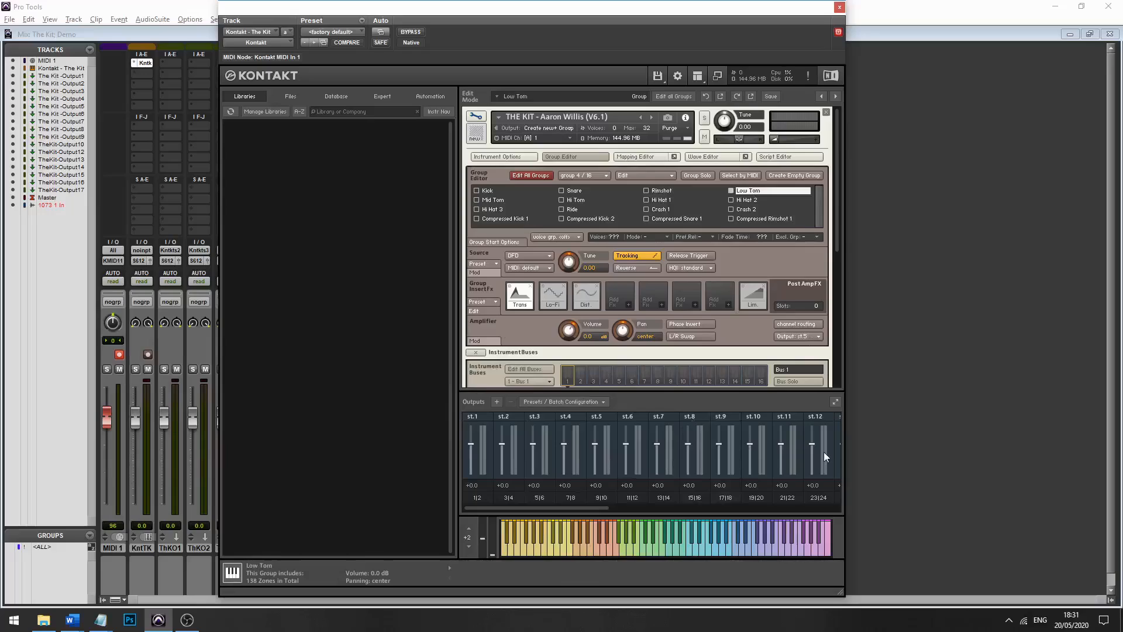
Reassign the Mid Tom group's output, and route the Hi Tom group to st.7.
click(493, 200)
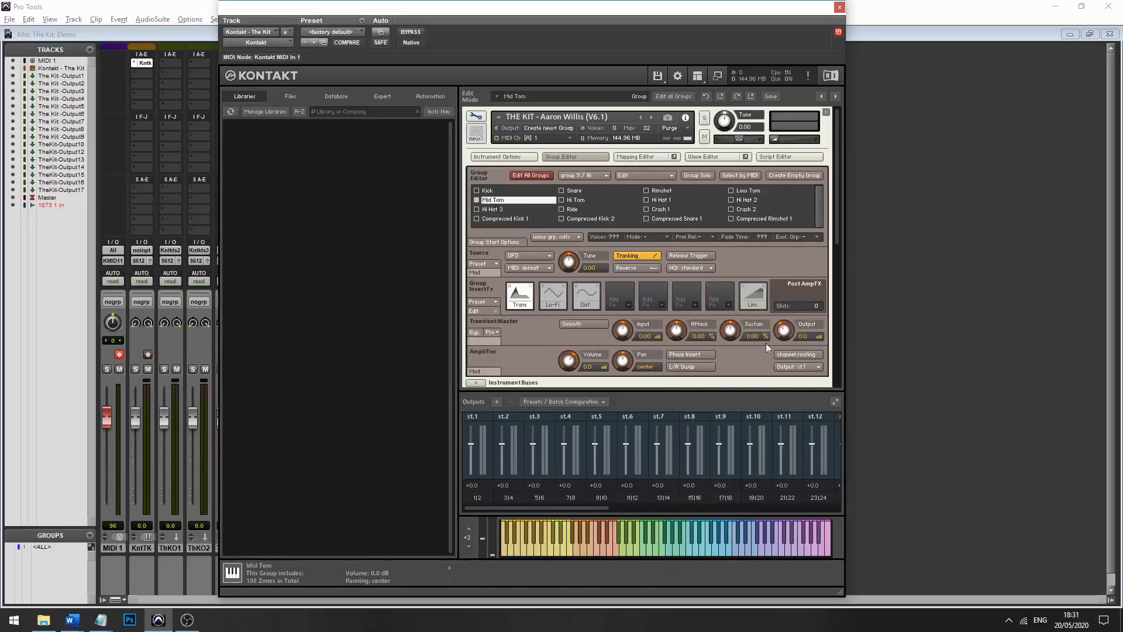
click(803, 367)
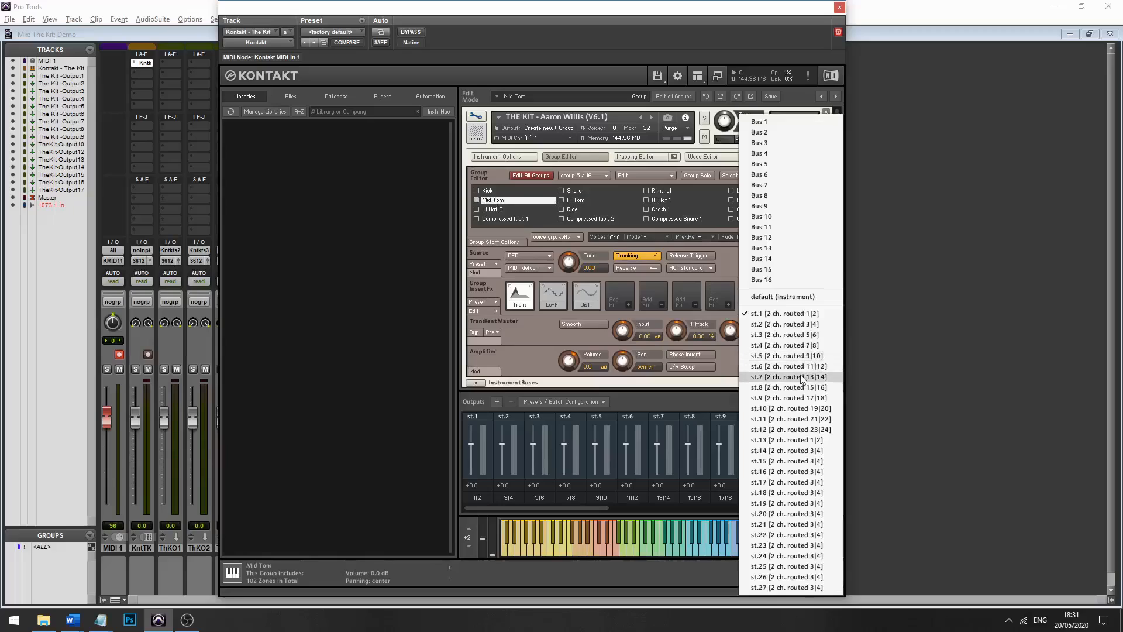
click(802, 358)
click(574, 201)
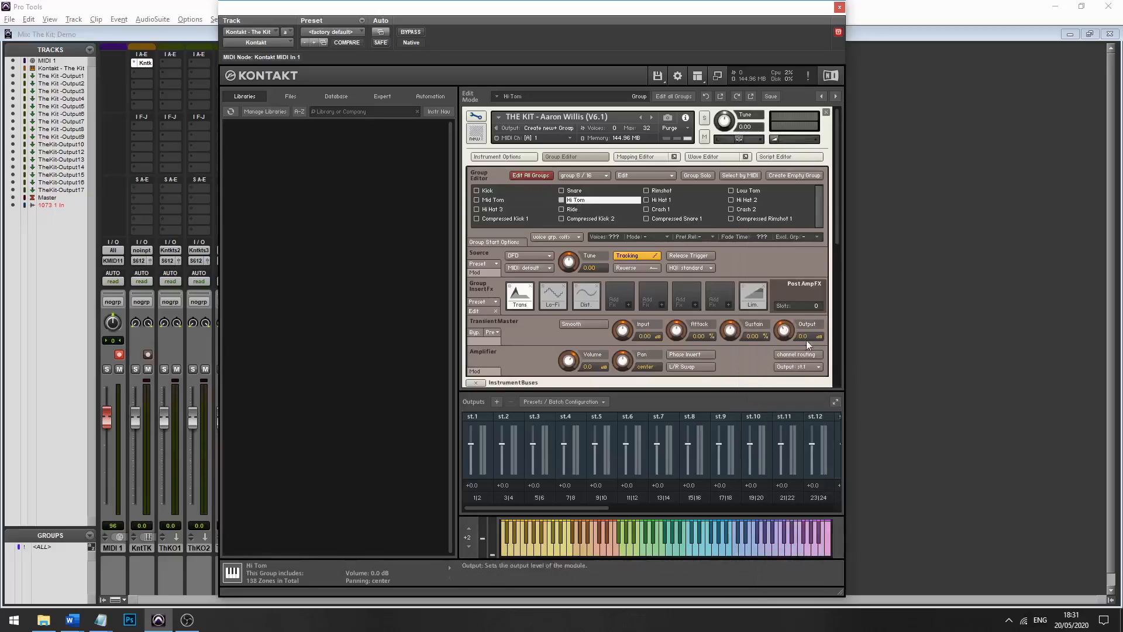
click(819, 371)
click(801, 375)
Route the Hi Hat 1 group to output st.8, and recheck the Hi Tom and Hi Hat 1 assignments.
click(665, 201)
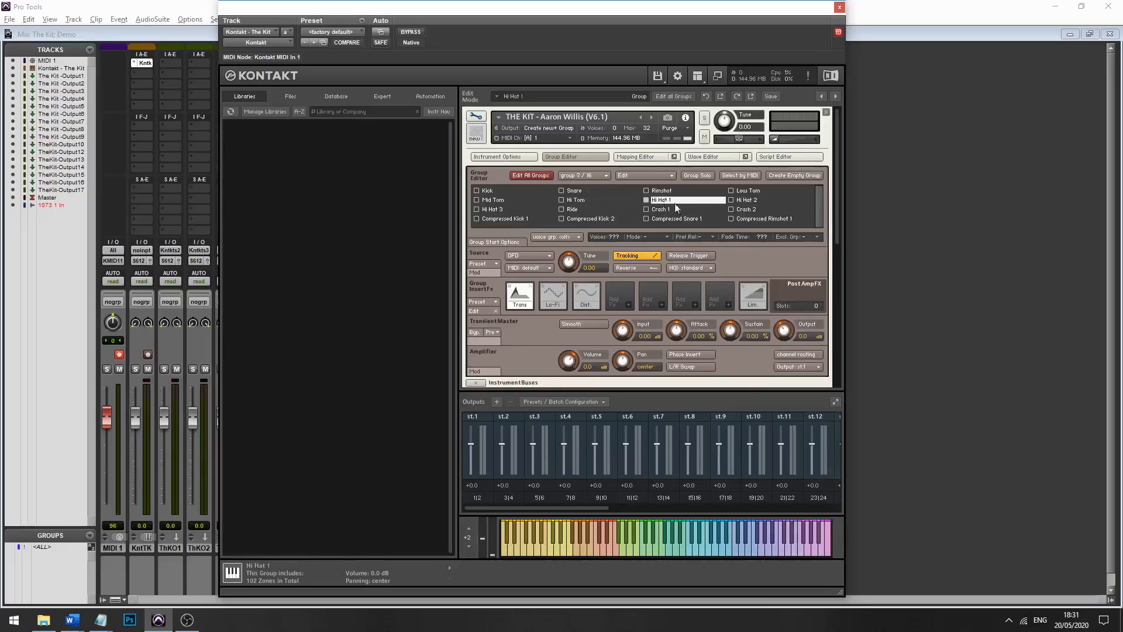
click(817, 367)
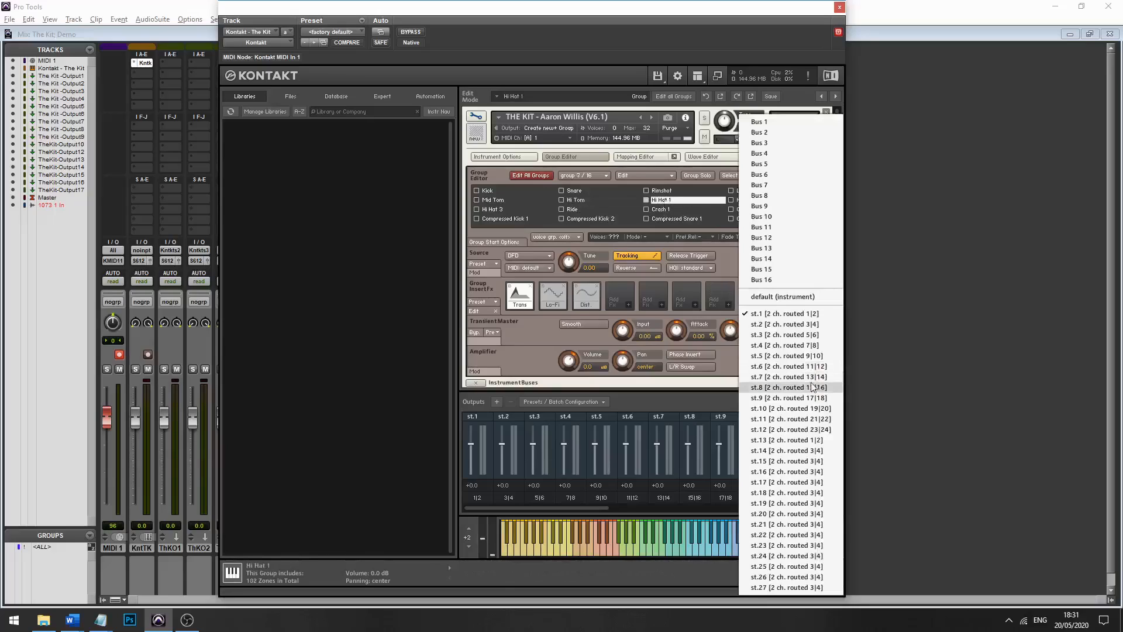
click(813, 384)
click(581, 202)
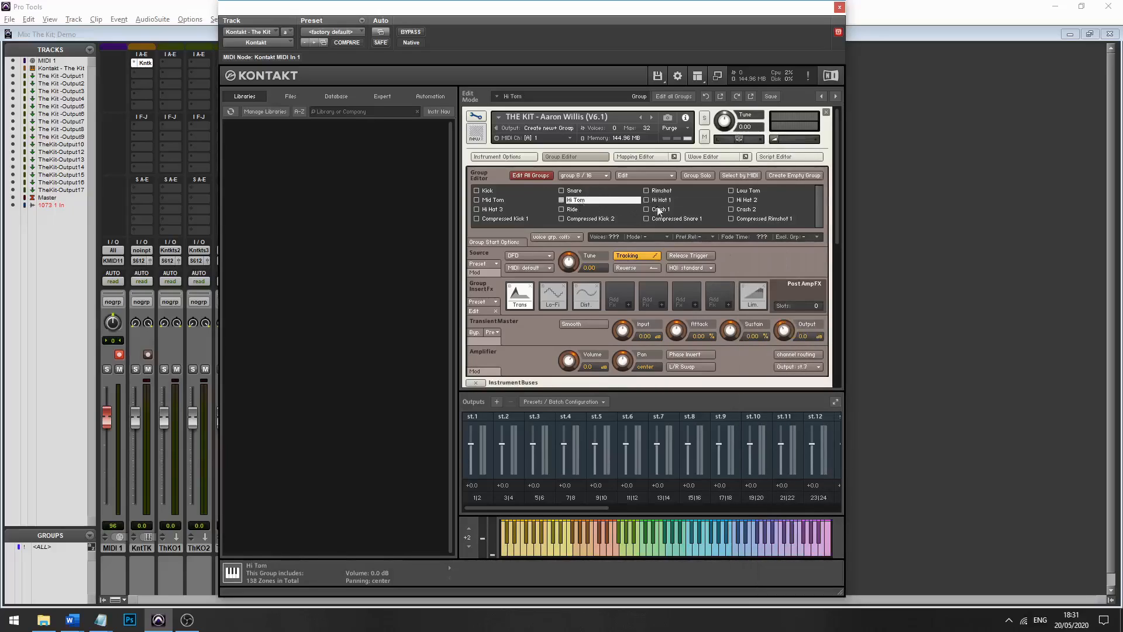
click(670, 201)
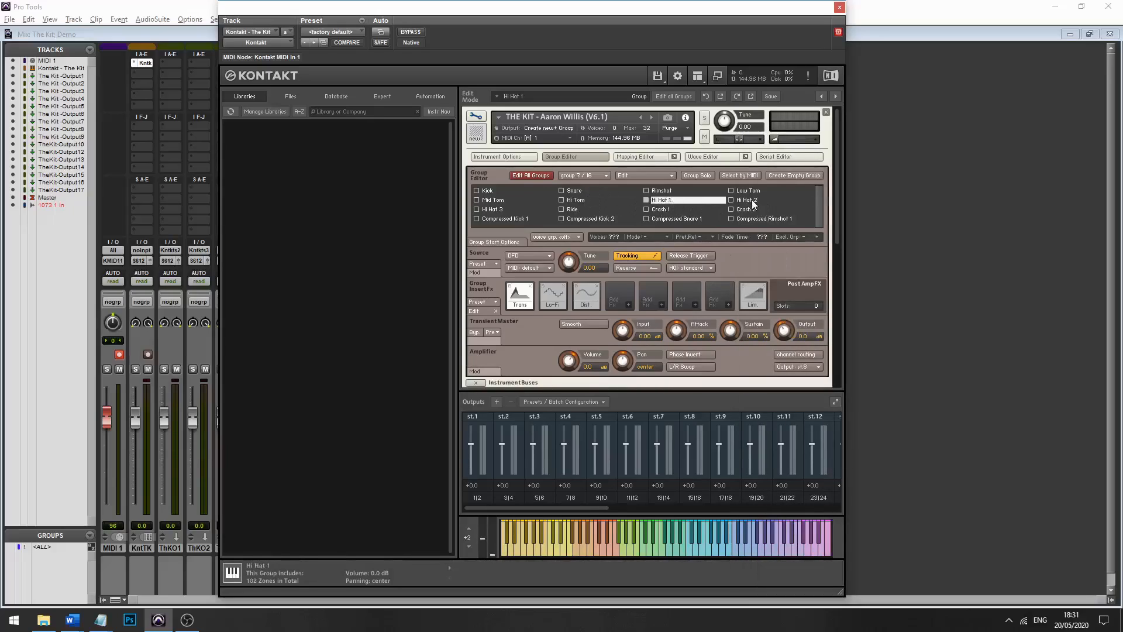
Route the Hi Hat 2 group to output st.9 and the Hi Hat 3 group to st.10.
click(746, 200)
click(816, 336)
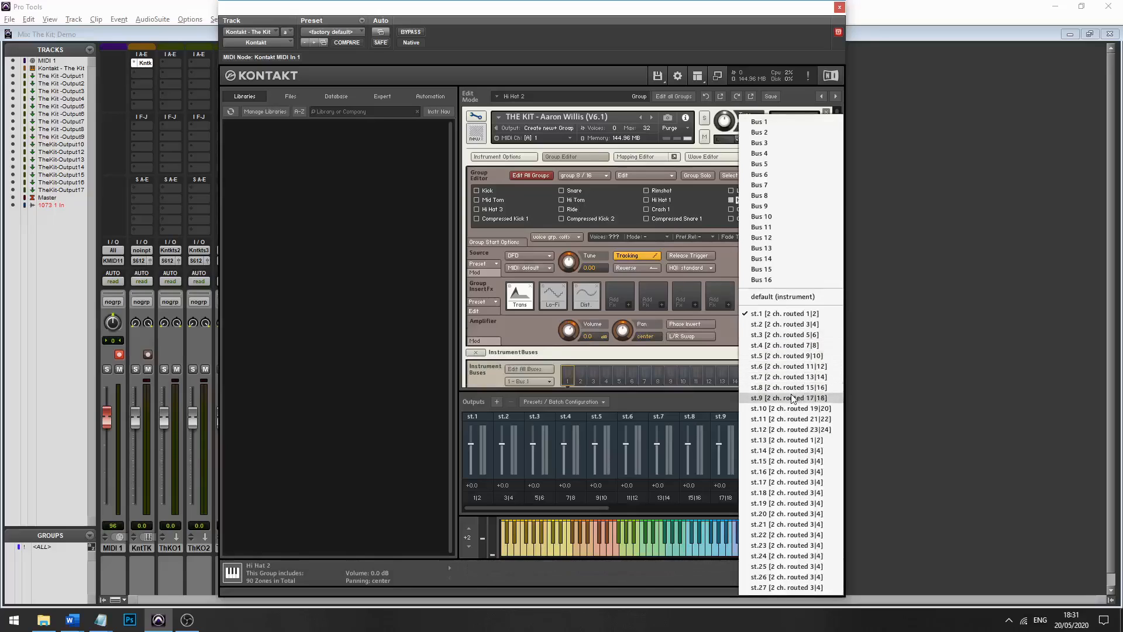
click(791, 396)
click(496, 210)
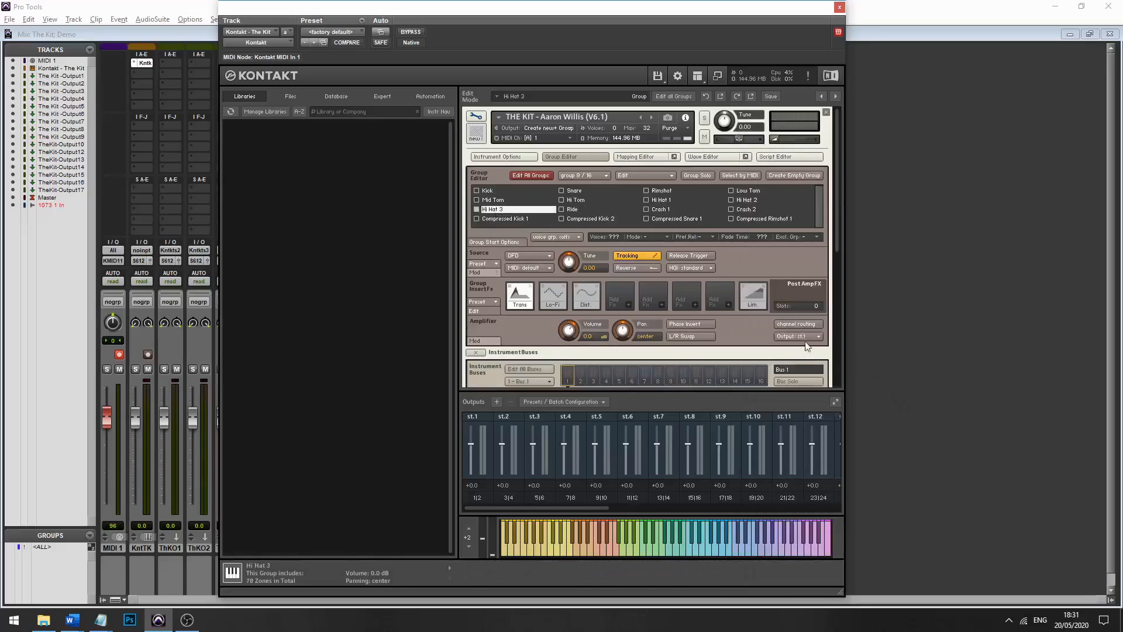
click(807, 338)
click(787, 413)
Route the Ride group to output st.11 and the Crash 1 group to st.12.
click(570, 209)
click(799, 336)
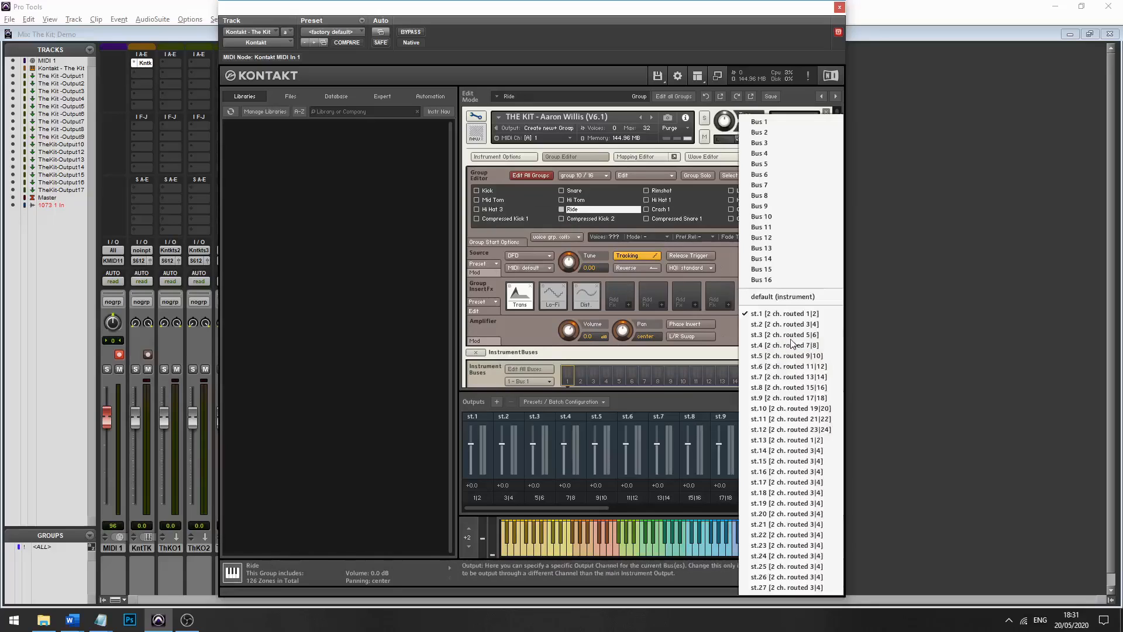
click(800, 419)
click(661, 209)
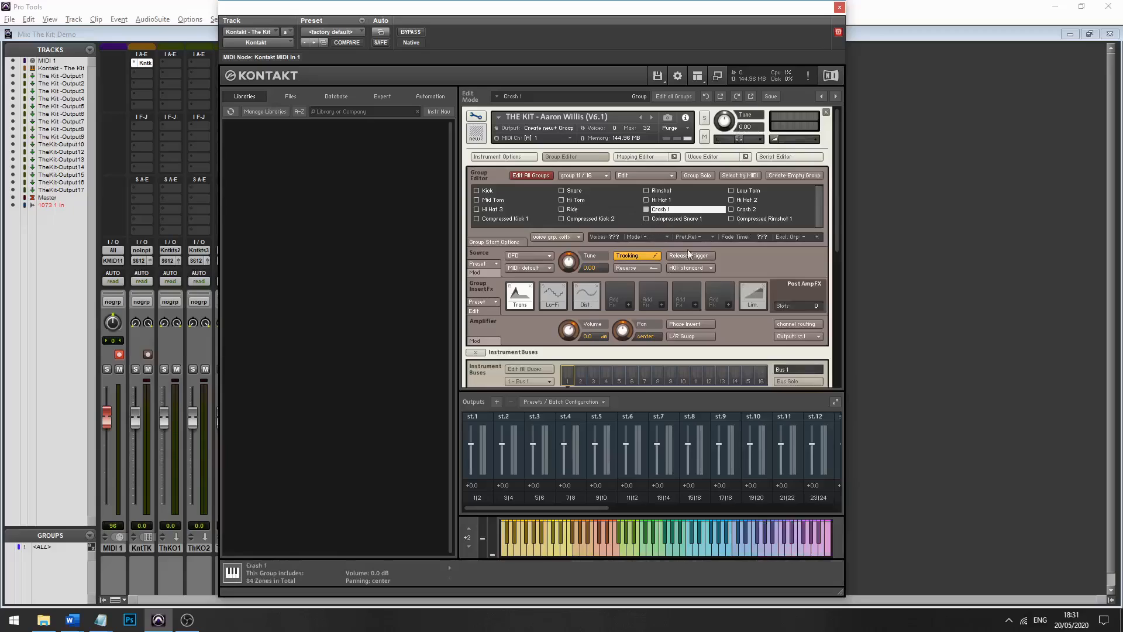
click(796, 338)
click(804, 433)
Route the Crash 2 group to output st.13.
click(746, 210)
click(752, 294)
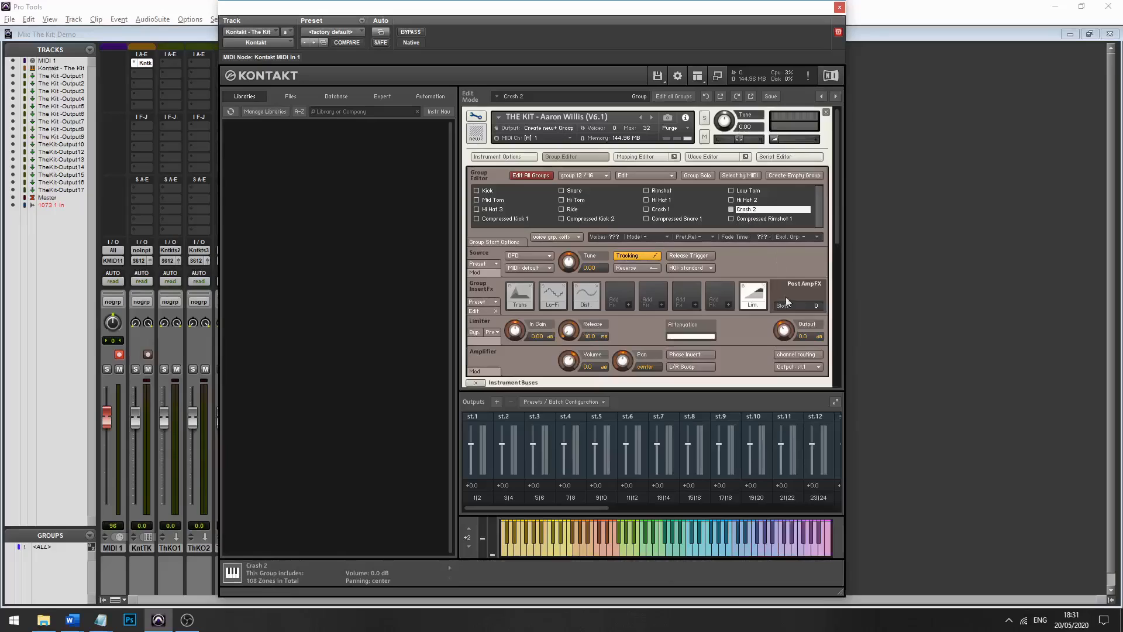
click(789, 367)
click(801, 451)
Check the outputs of the Compressed Kick 1, Kick 2, Snare 1 and Rimshot 1 groups against the Snare and Rimshot groups.
click(500, 219)
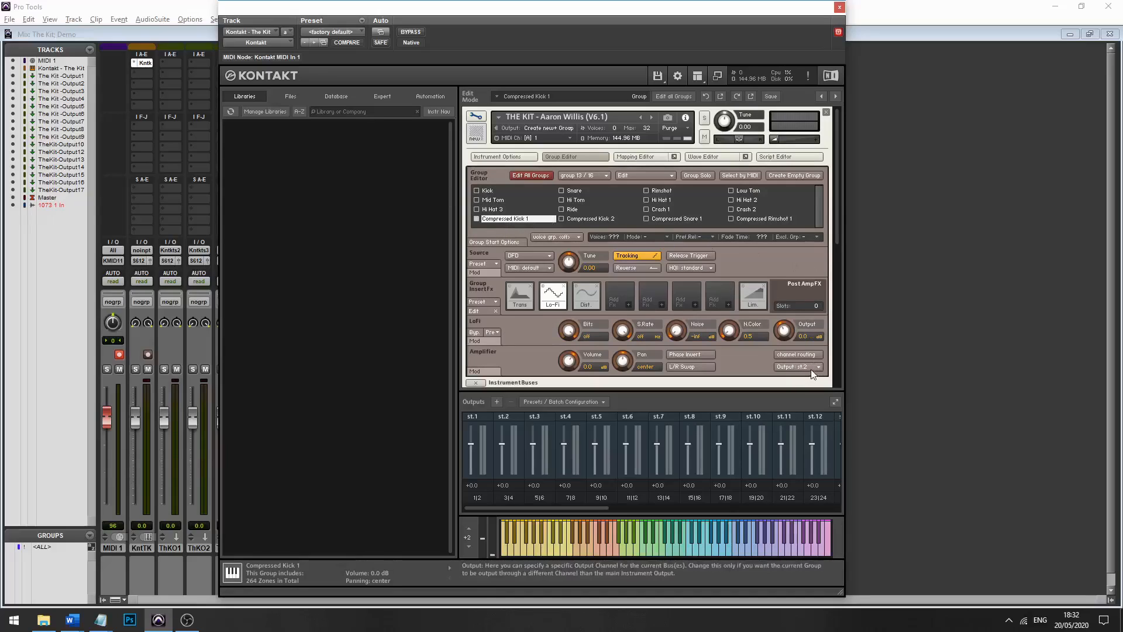
click(590, 220)
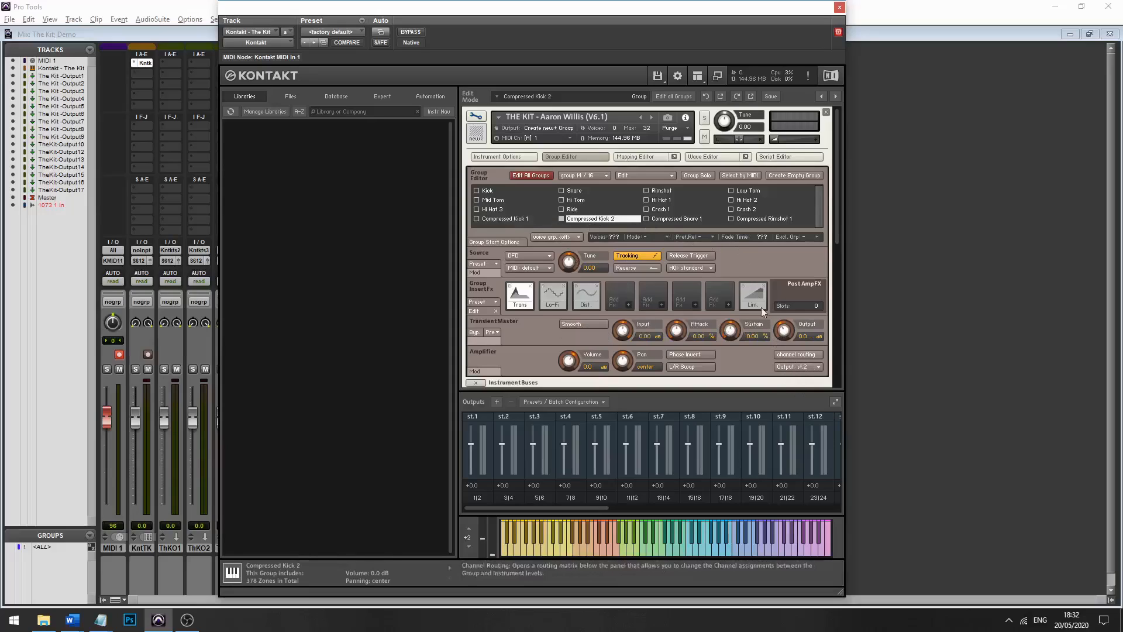
click(684, 220)
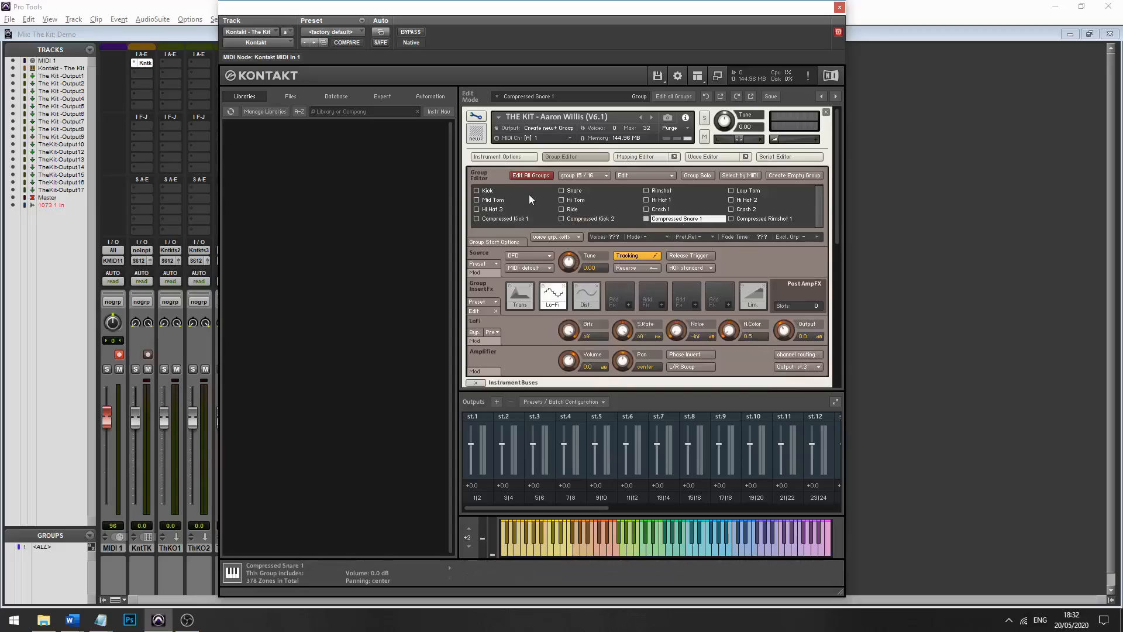
click(575, 192)
click(762, 220)
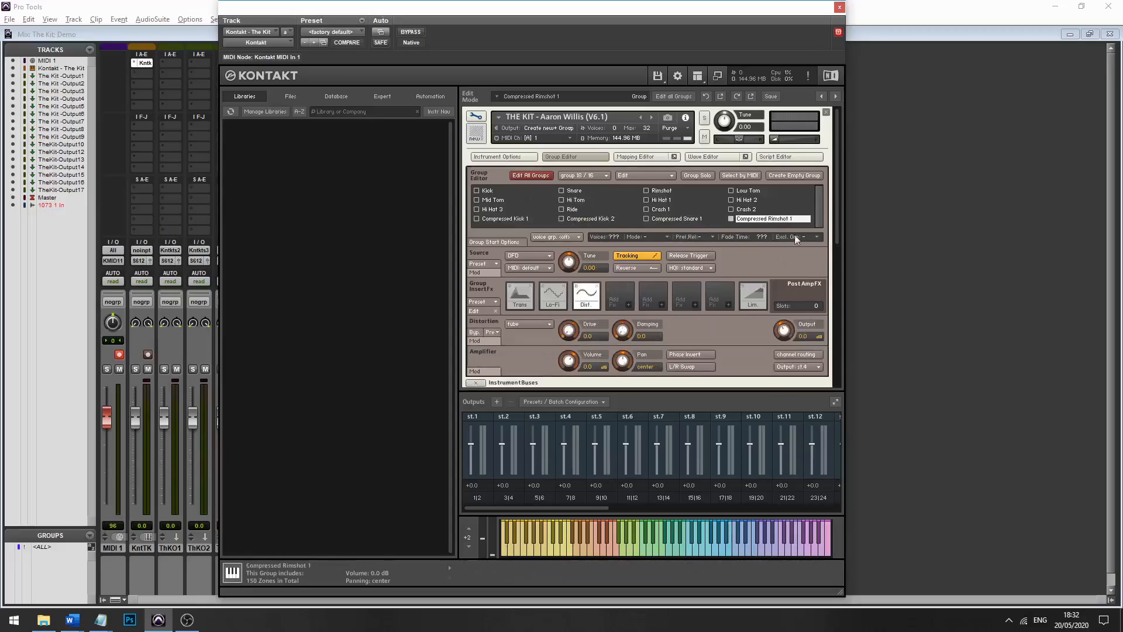
click(661, 191)
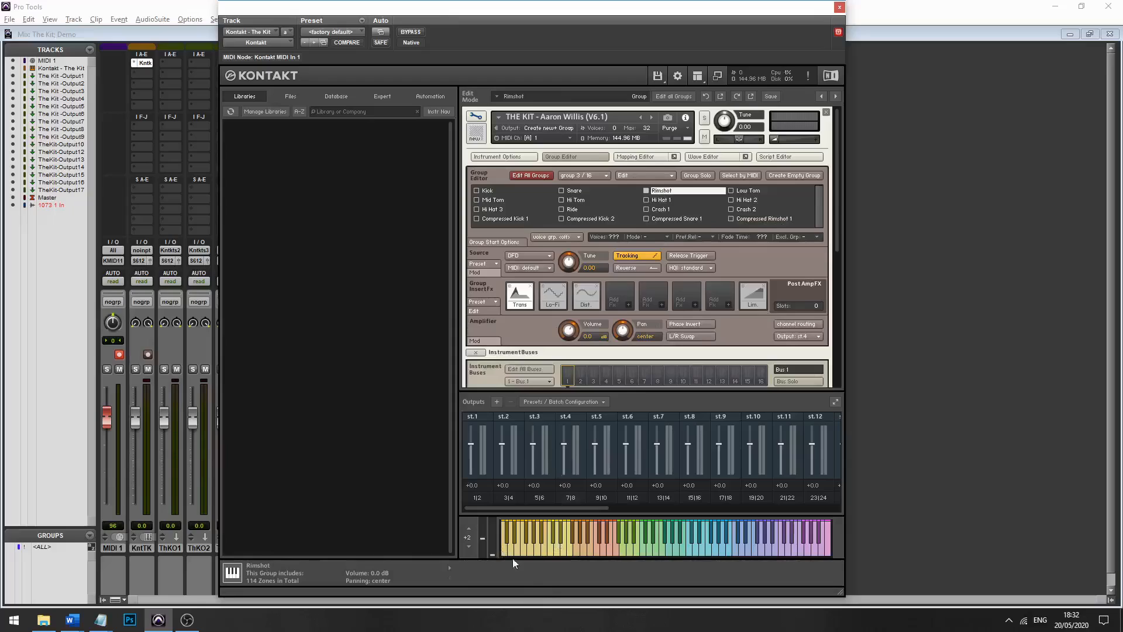
Play low and high keys on the on-screen keyboard, shifted up one octave, while watching the meters across Kontakt's output channels.
mouse_move(521, 552)
mouse_down()
mouse_move(829, 544)
mouse_move(515, 539)
mouse_up()
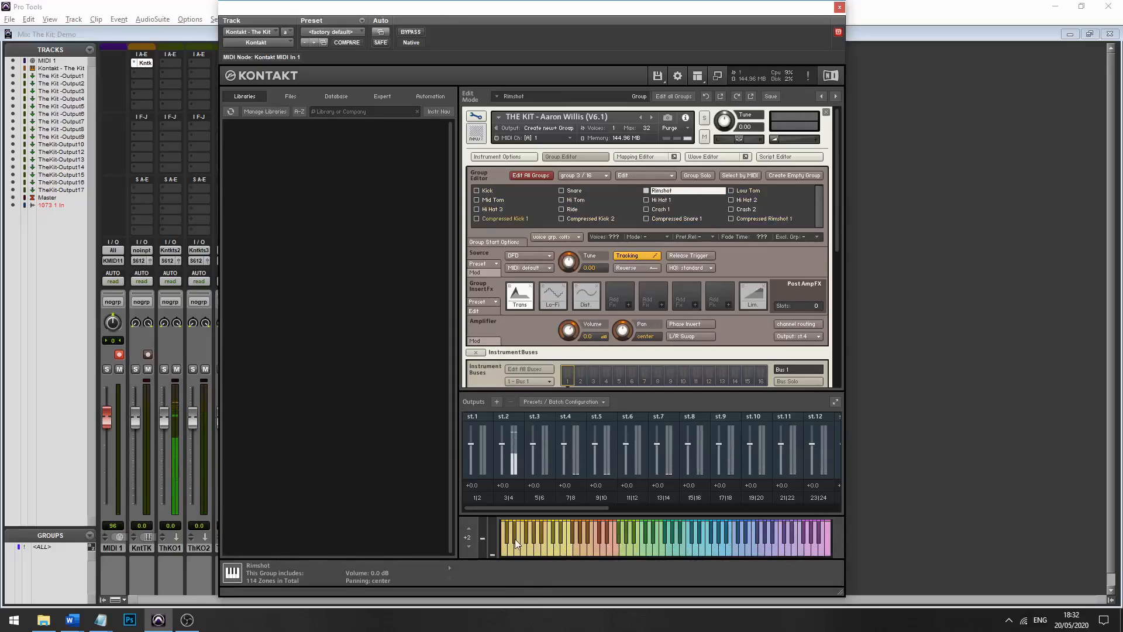
click(468, 529)
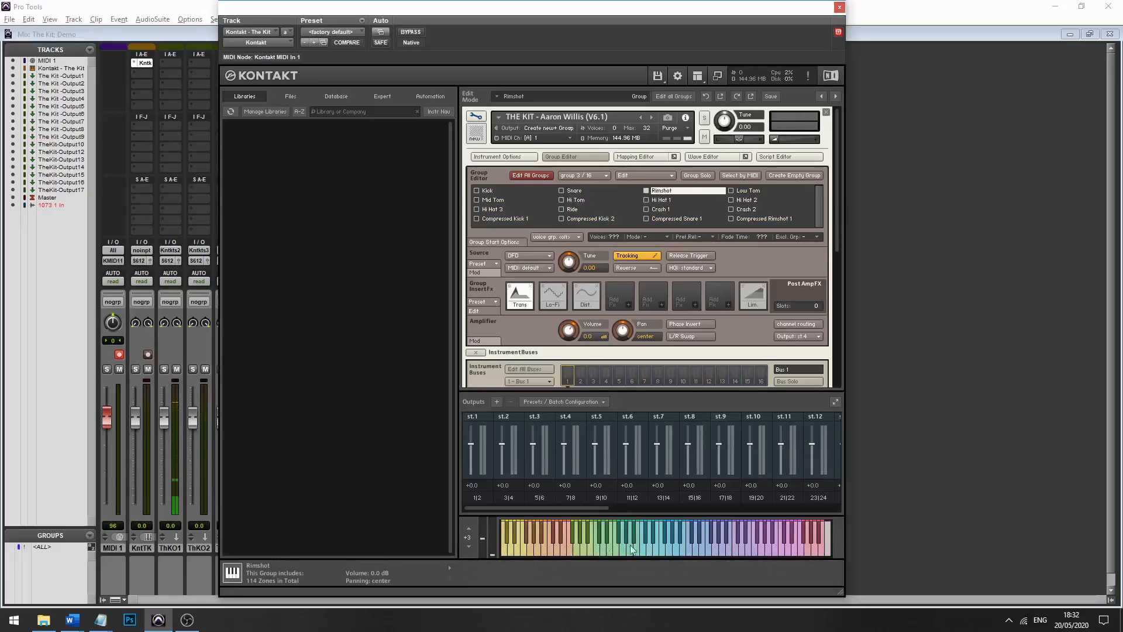
mouse_move(632, 550)
mouse_down()
mouse_move(745, 561)
mouse_move(825, 550)
mouse_up()
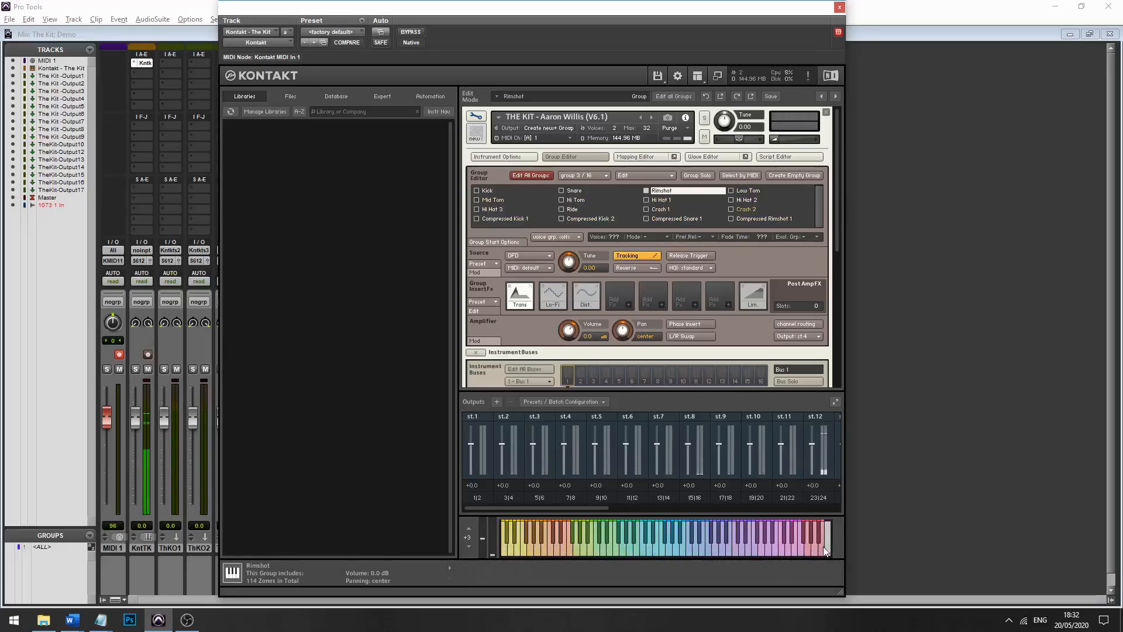
drag(566, 506, 622, 507)
drag(814, 550, 610, 551)
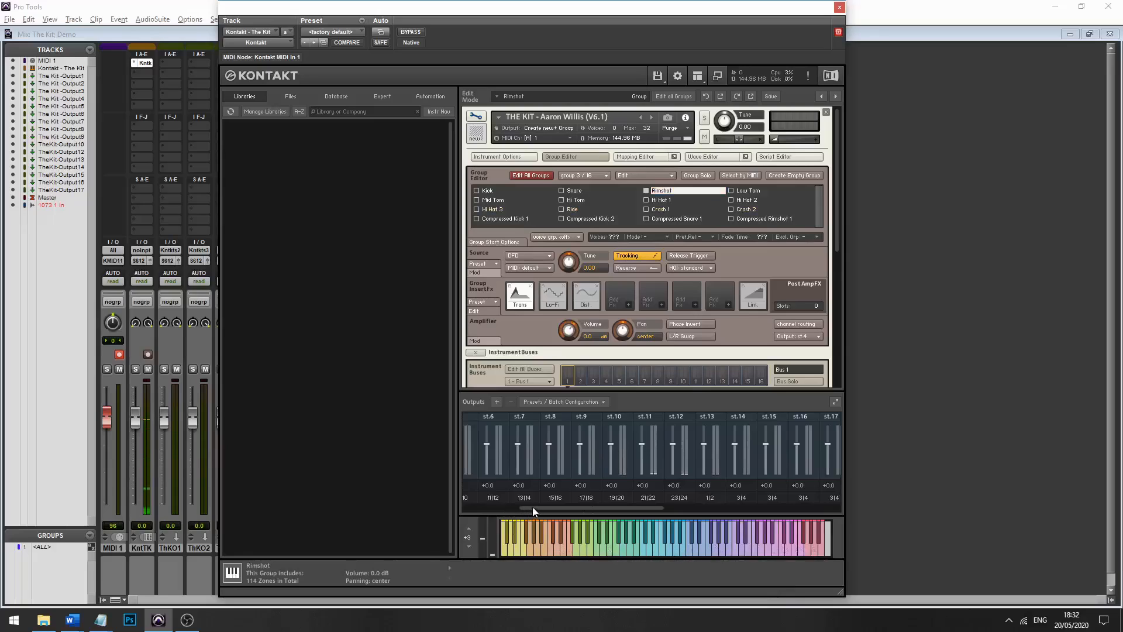
drag(532, 506, 472, 506)
Move the Kontakt window aside to uncover the mixer tracks, and leave the instrument's edit mode.
drag(414, 11, 664, 12)
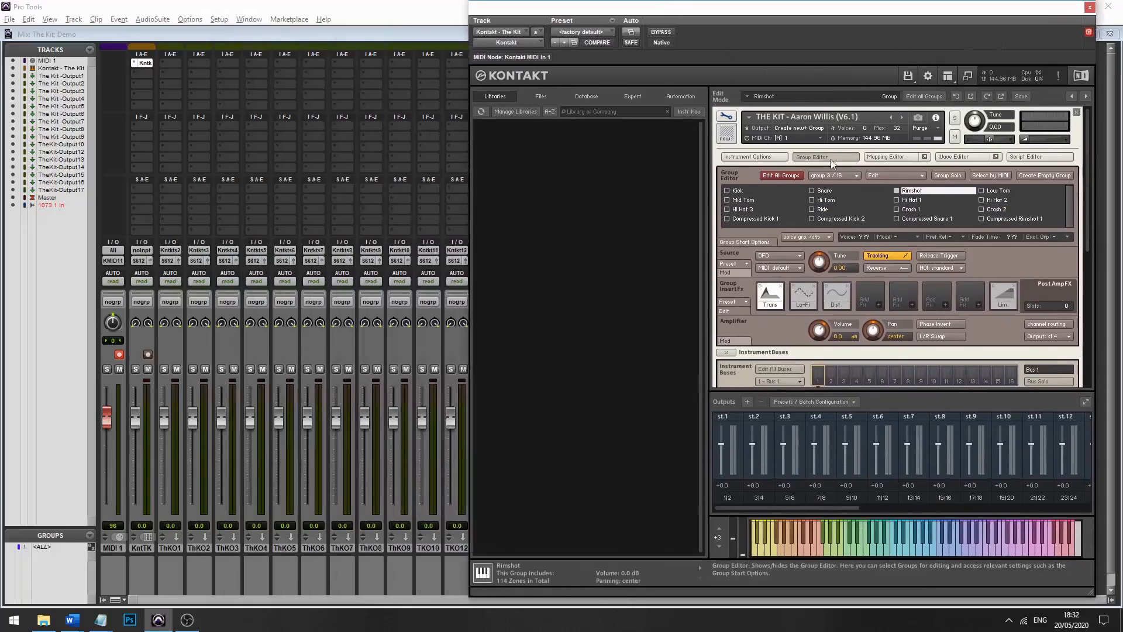
click(831, 159)
click(723, 119)
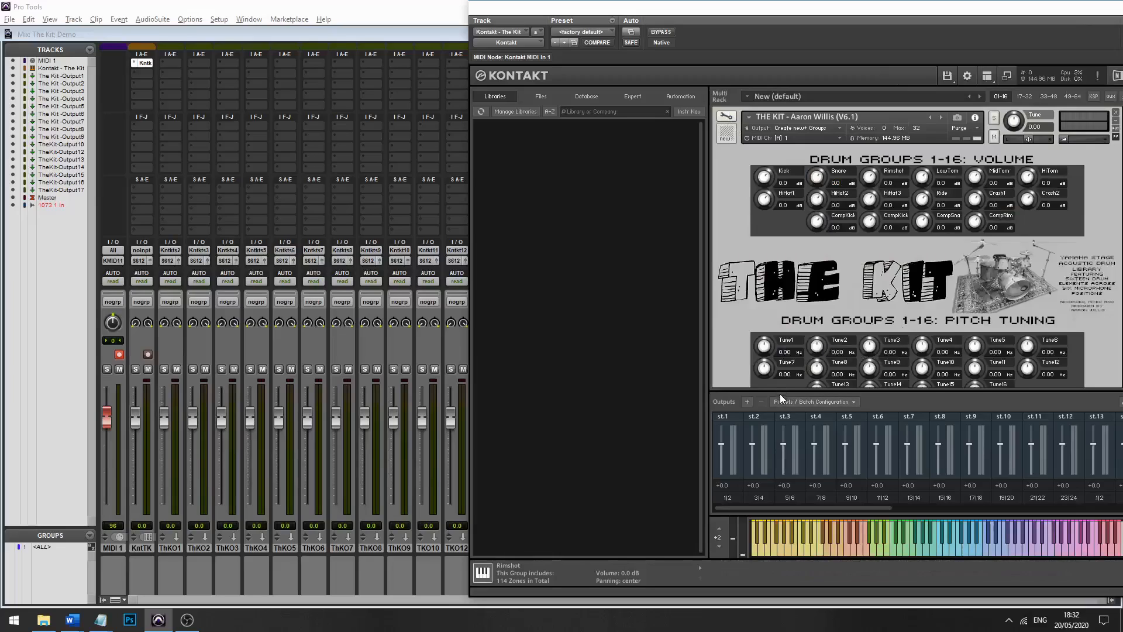
Play keys across the on-screen keyboard to check that each drum group reaches its own Pro Tools mixer track.
click(932, 550)
click(828, 551)
click(792, 550)
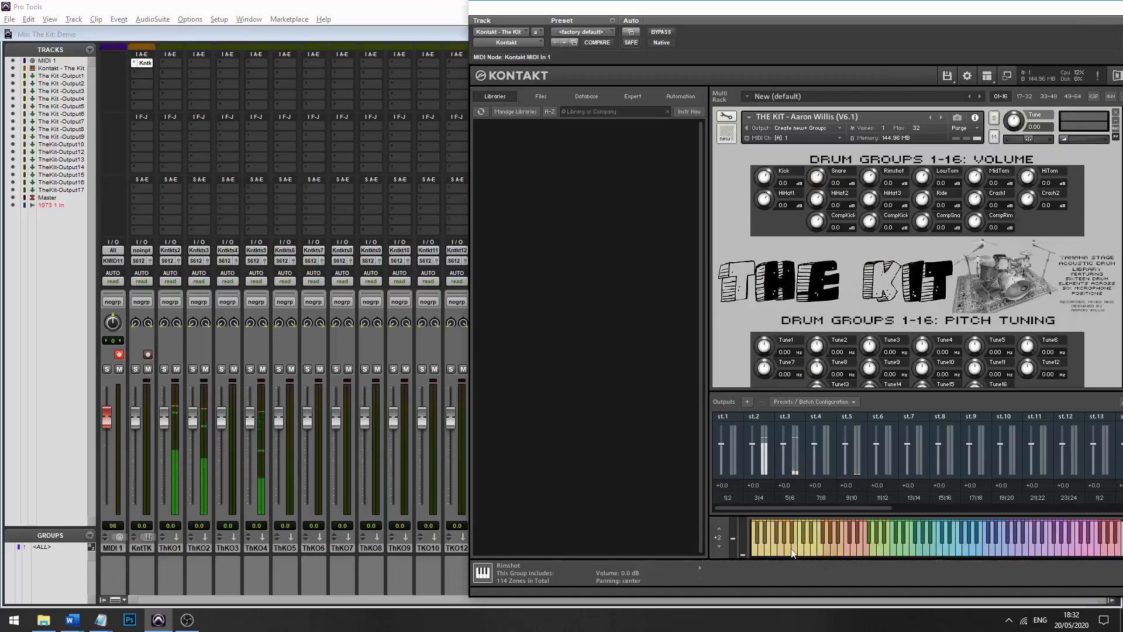
click(792, 551)
click(843, 549)
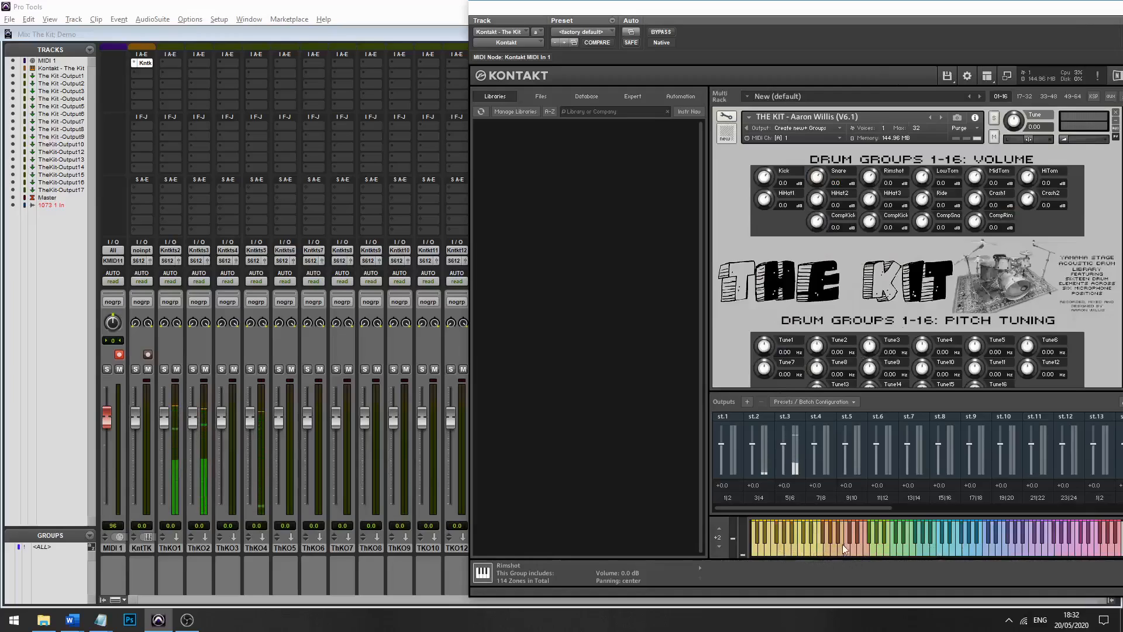
click(869, 531)
click(886, 534)
click(987, 541)
click(1020, 530)
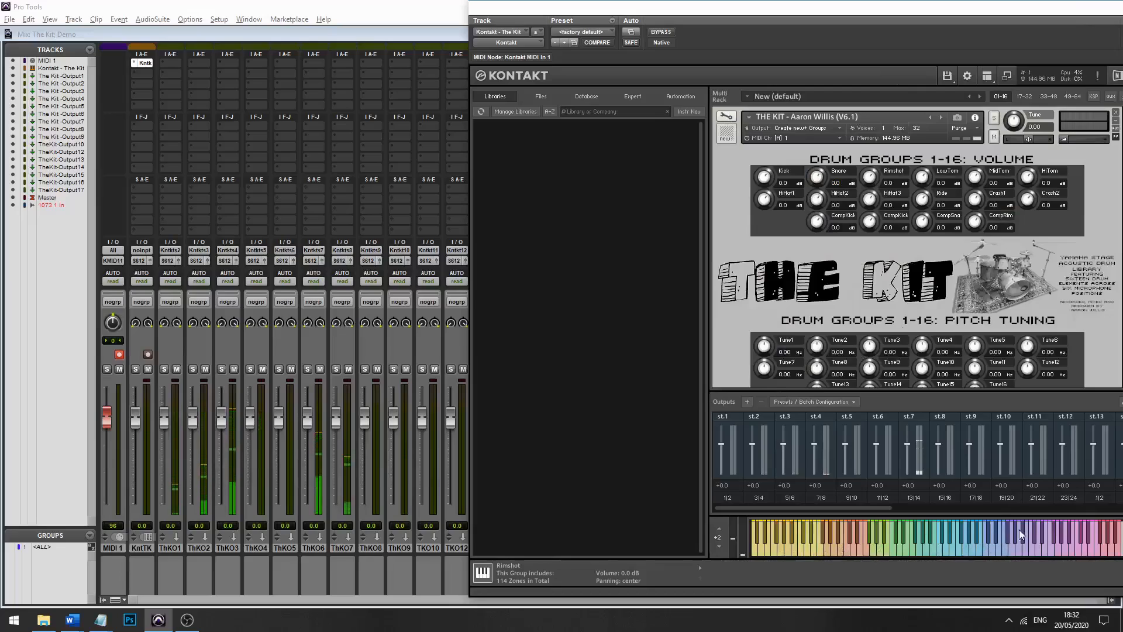
click(1053, 533)
click(1090, 538)
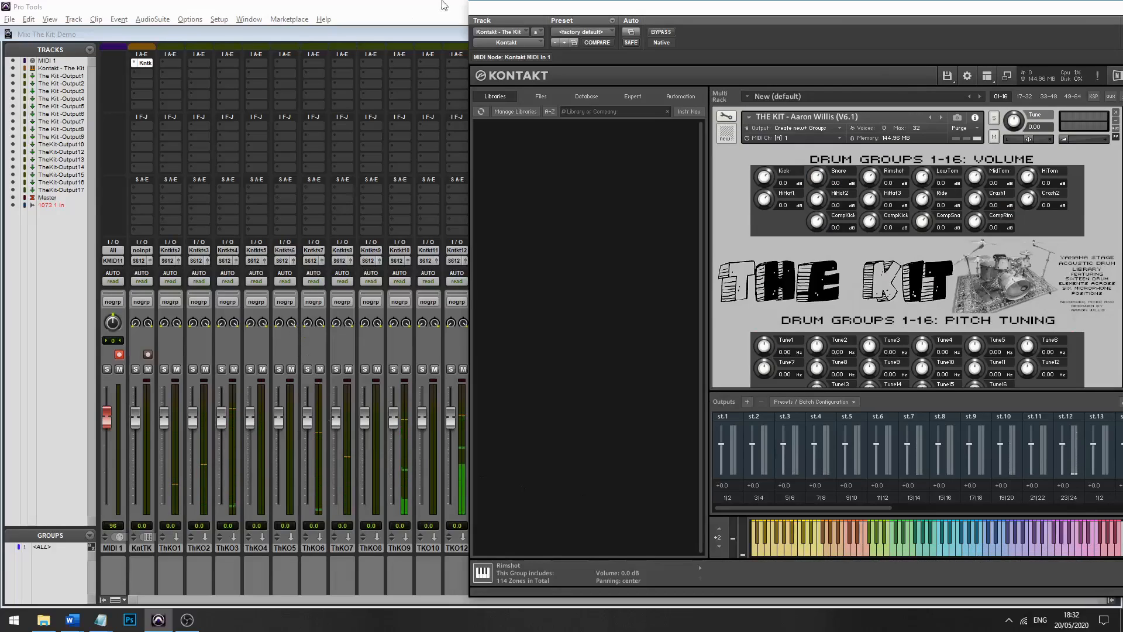
Uncover the mixer to examine the Kontakt input assignments of The Kit output tracks, then bring Kontakt's on-screen keyboard back into view.
drag(515, 11, 713, 41)
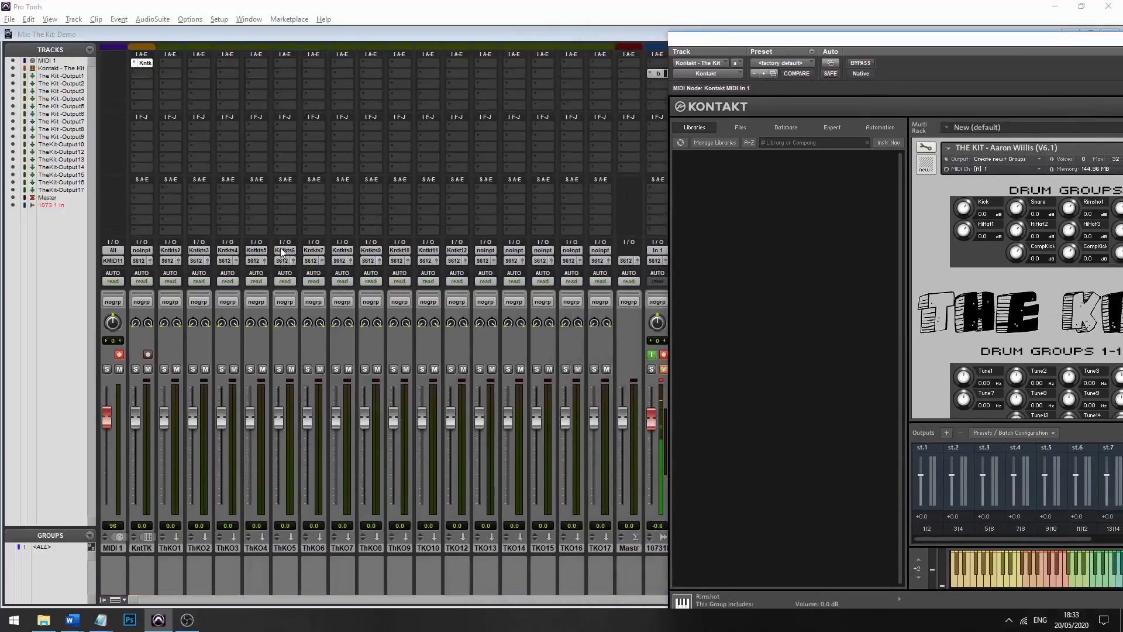
click(169, 250)
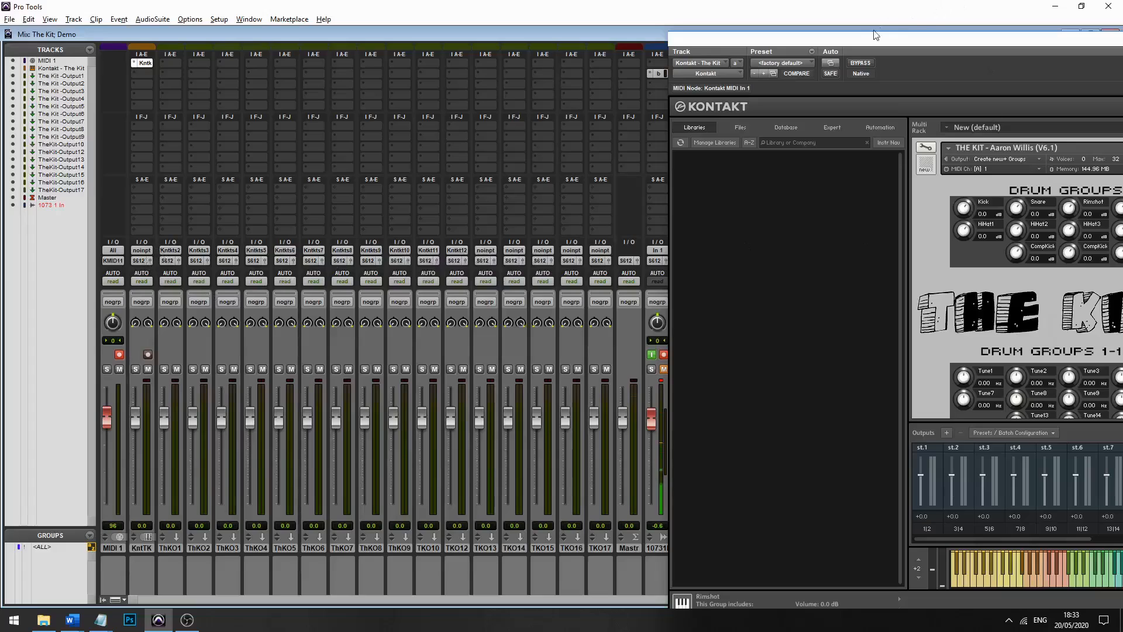
drag(833, 42, 692, 11)
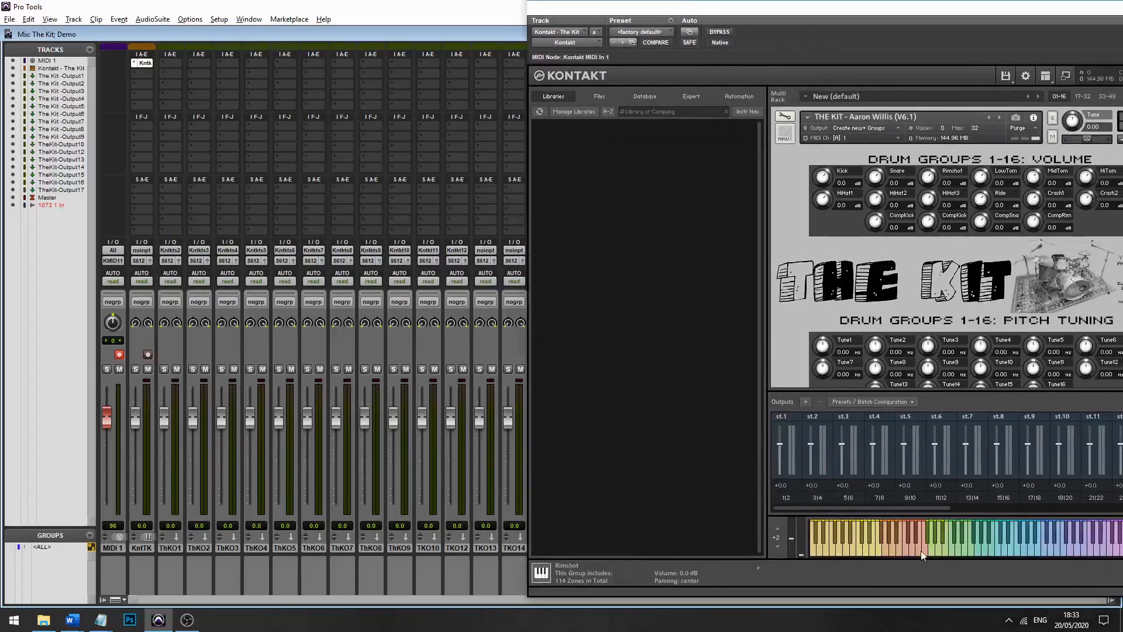
Sweep across the on-screen keyboard's upper keys while watching the mixer track meters, then bring the whole Kontakt window back into view.
mouse_move(920, 550)
mouse_down()
mouse_move(1030, 537)
mouse_move(1092, 555)
mouse_move(1007, 553)
mouse_move(1000, 535)
mouse_move(833, 533)
mouse_move(899, 544)
mouse_move(966, 530)
mouse_move(1108, 539)
mouse_up()
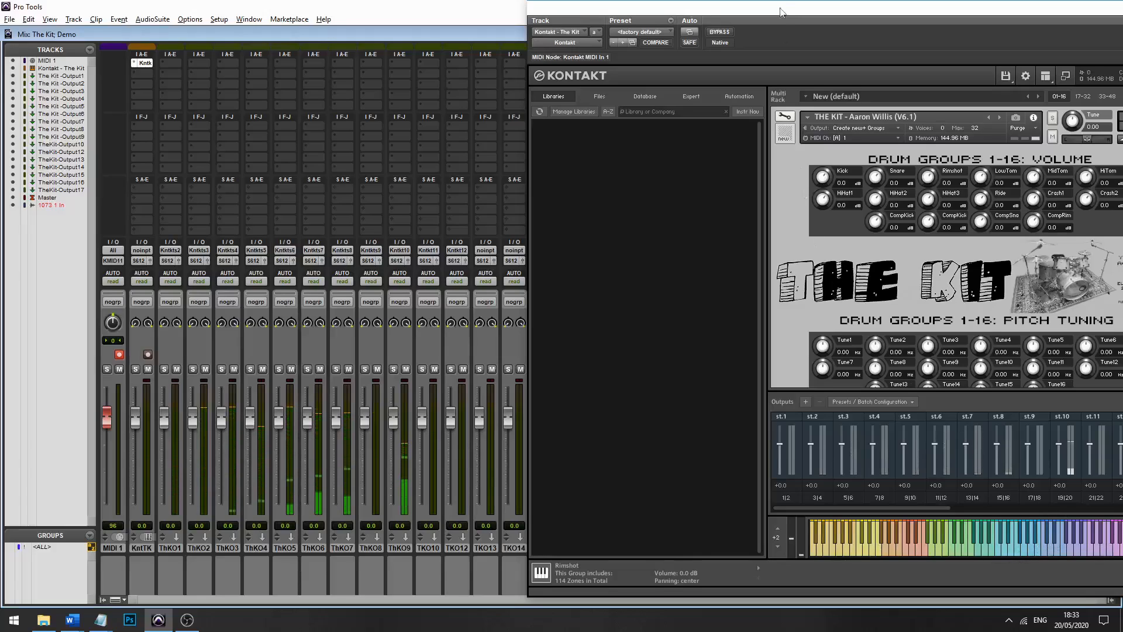
drag(781, 11, 630, 12)
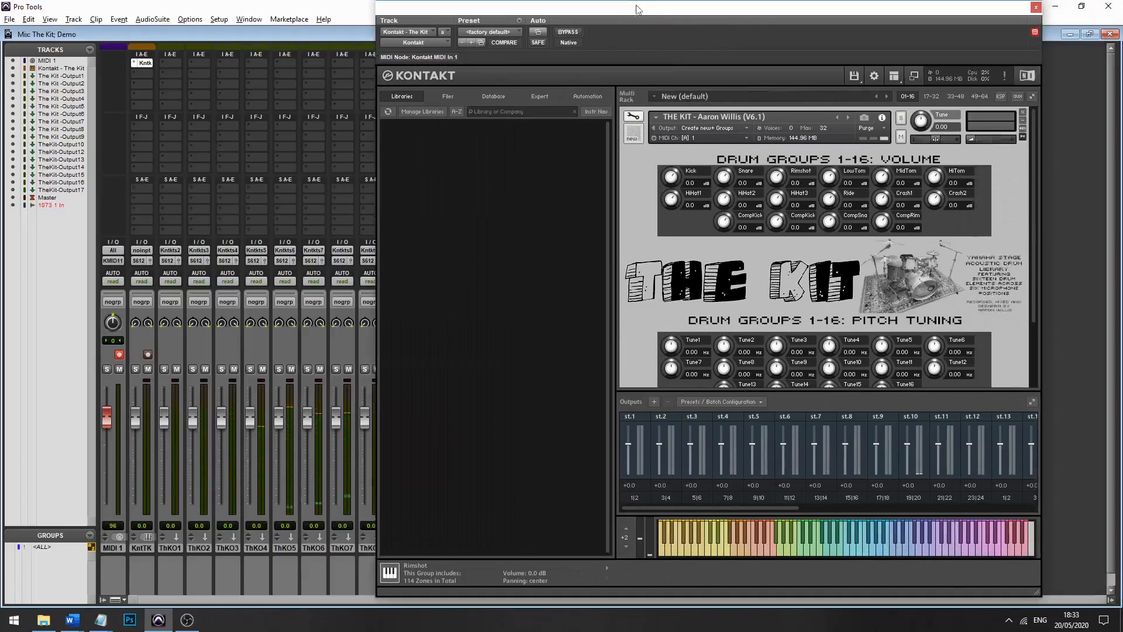
Save Kontakt's current output section state as the default for all formats.
click(748, 401)
mouse_move(759, 423)
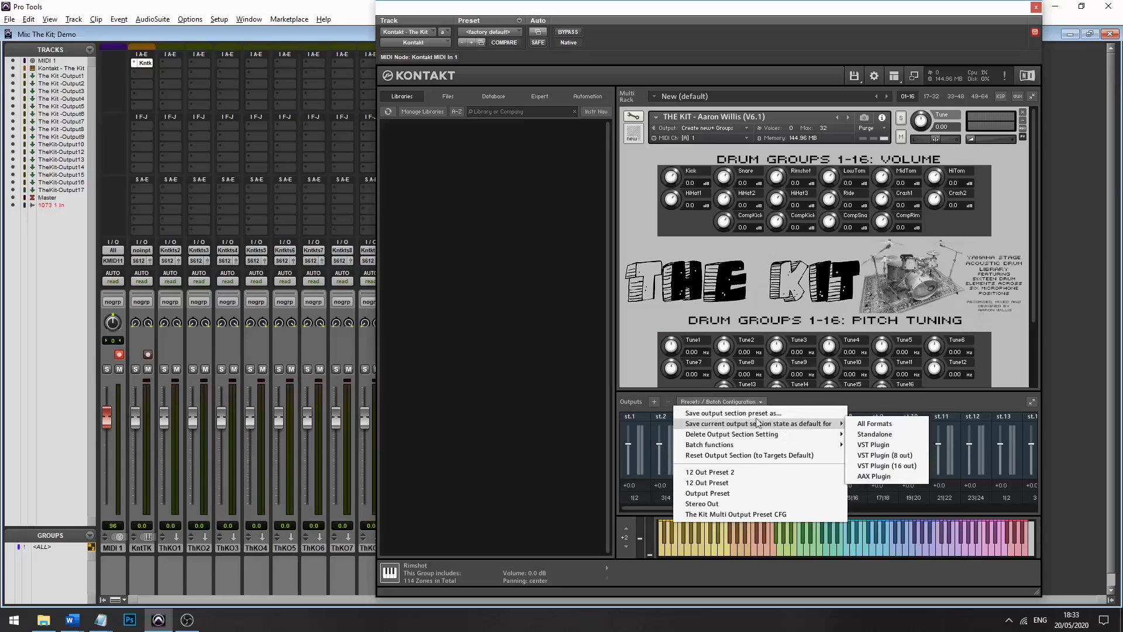
mouse_move(694, 427)
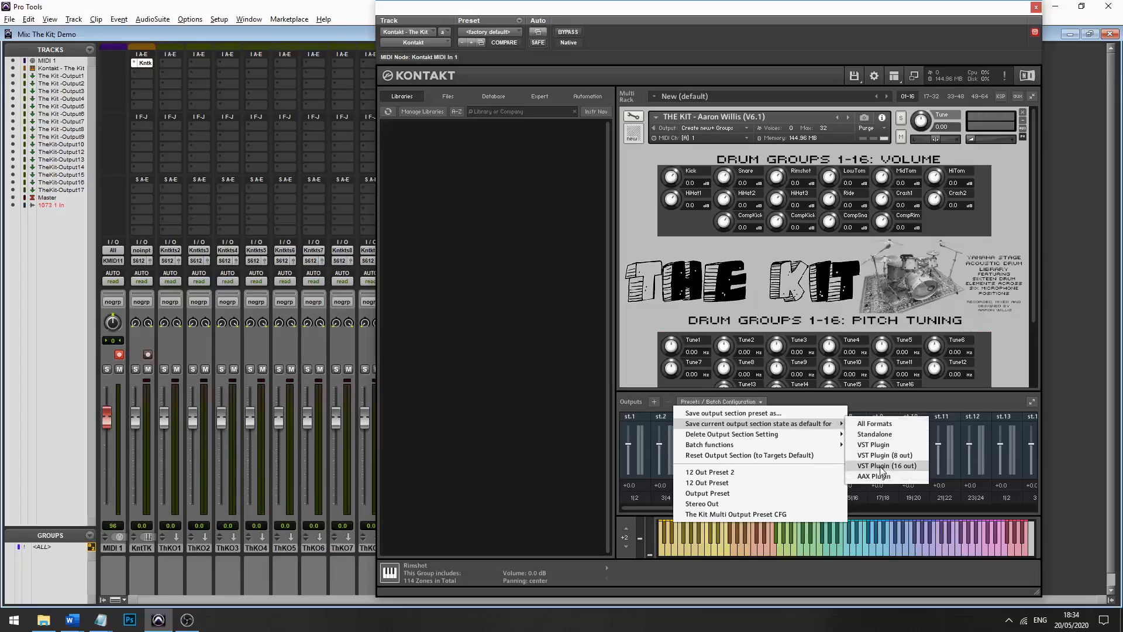
click(891, 427)
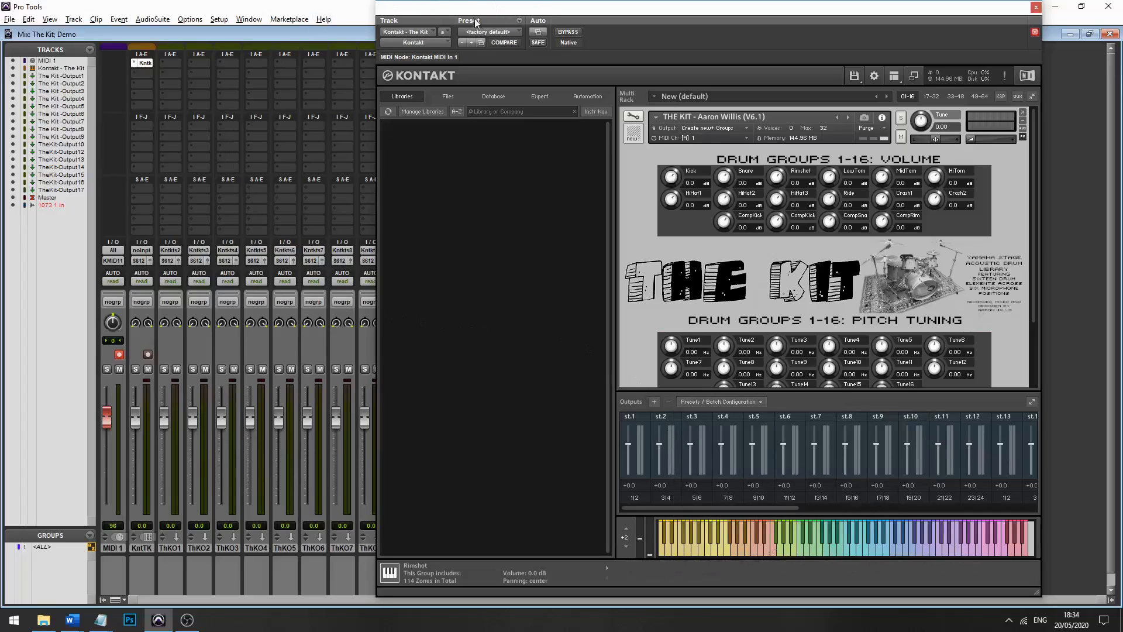
Play the lowest yellow keys to check the first The Kit output track's meter, then uncover more of the mixer tracks.
drag(462, 8, 435, 33)
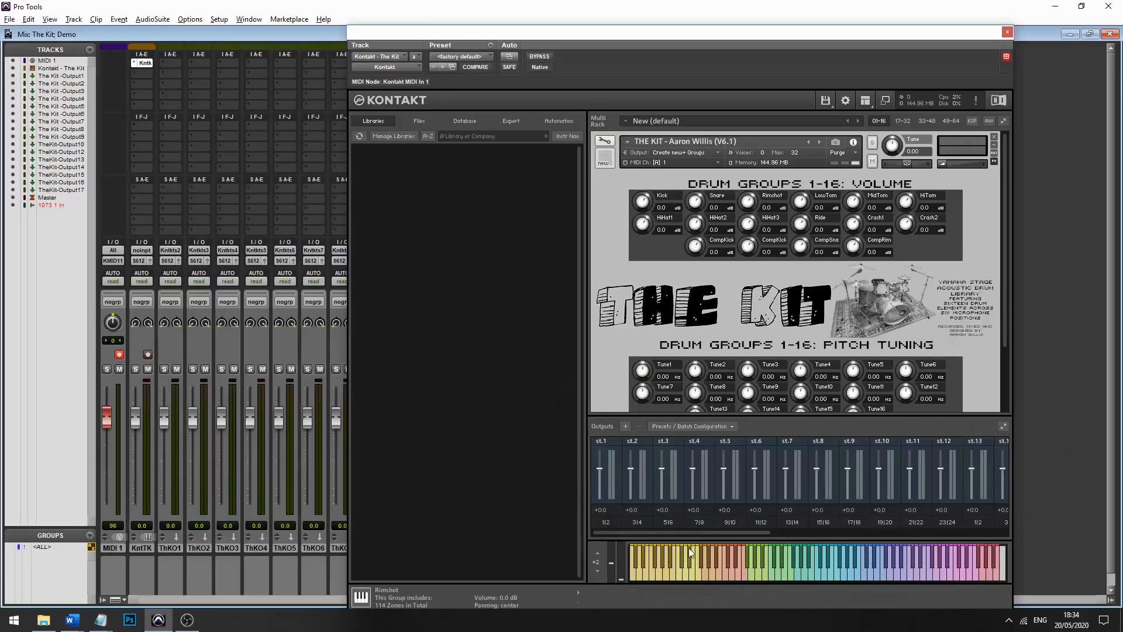
click(653, 568)
click(653, 568)
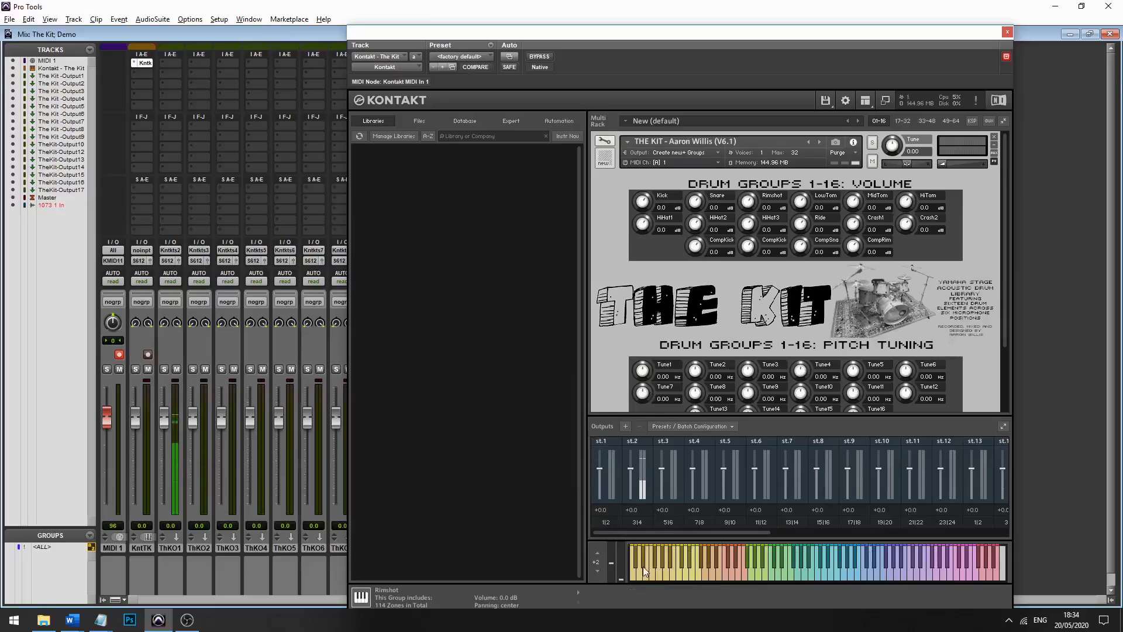
click(644, 568)
drag(379, 30, 525, 10)
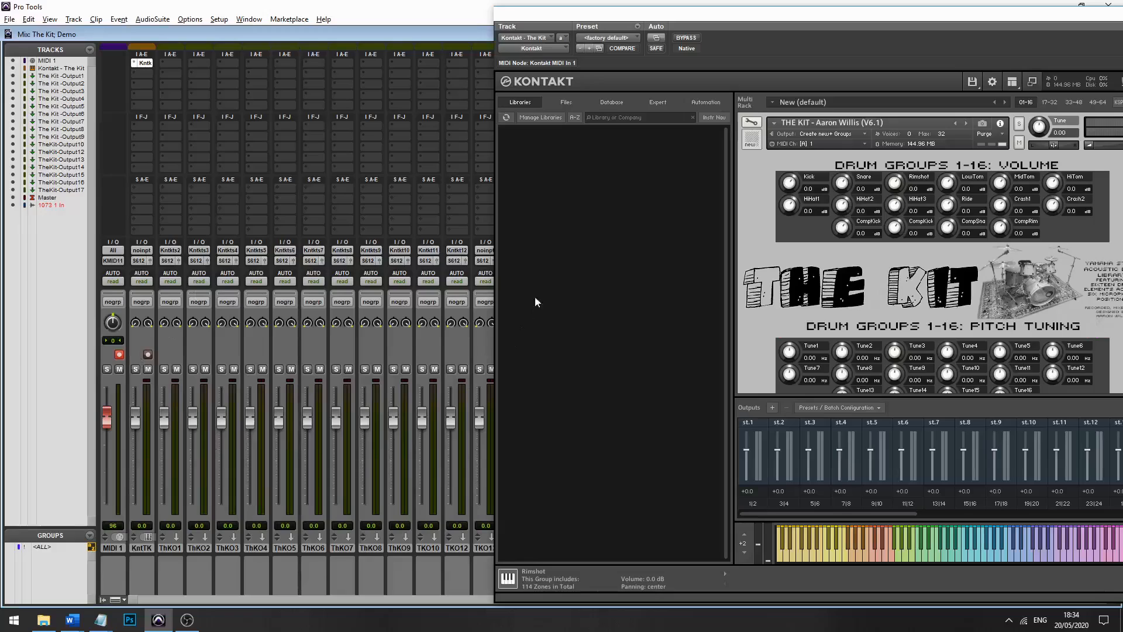
Open The Kit's Group Editor and check the amplifier output assignments of the Kick, Snare, Rimshot and Low Tom groups.
drag(753, 19, 611, 13)
click(610, 120)
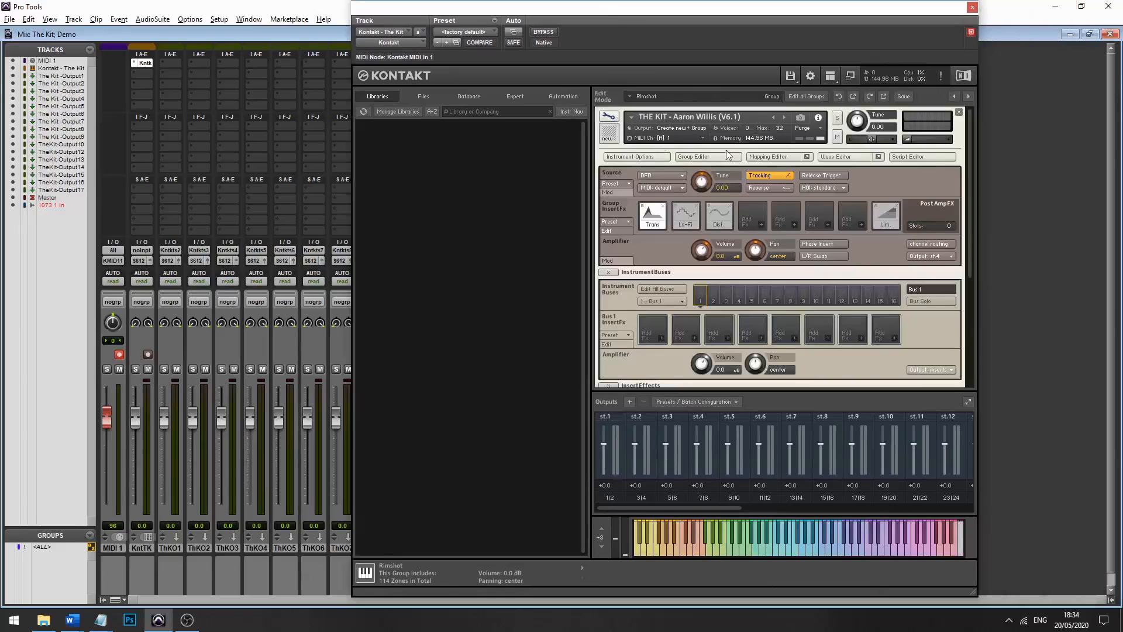
click(727, 157)
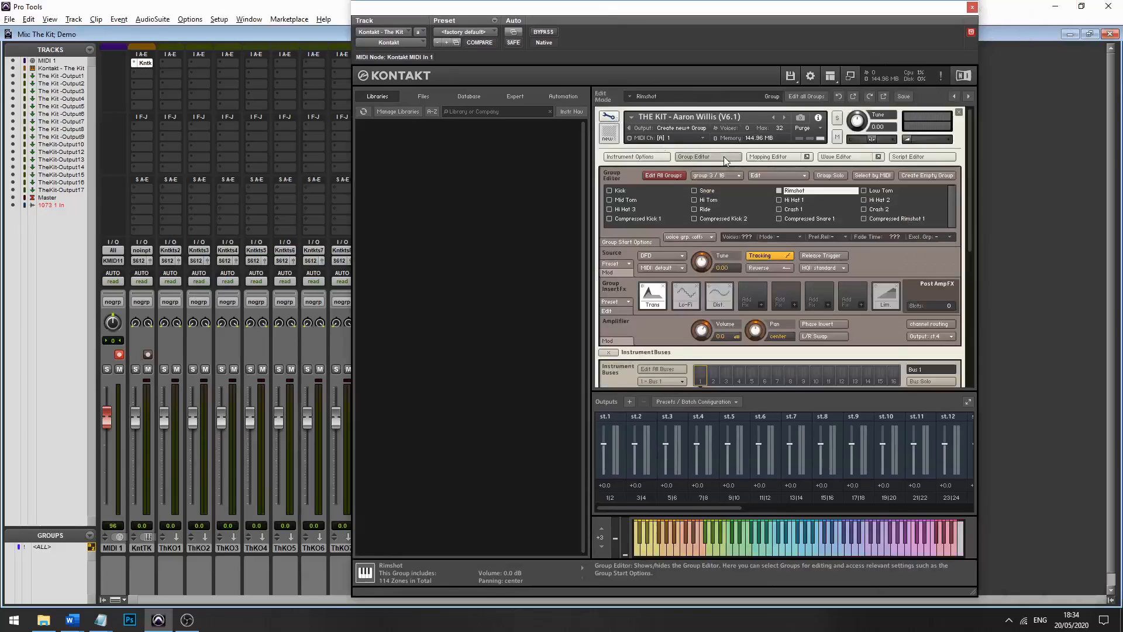
click(625, 191)
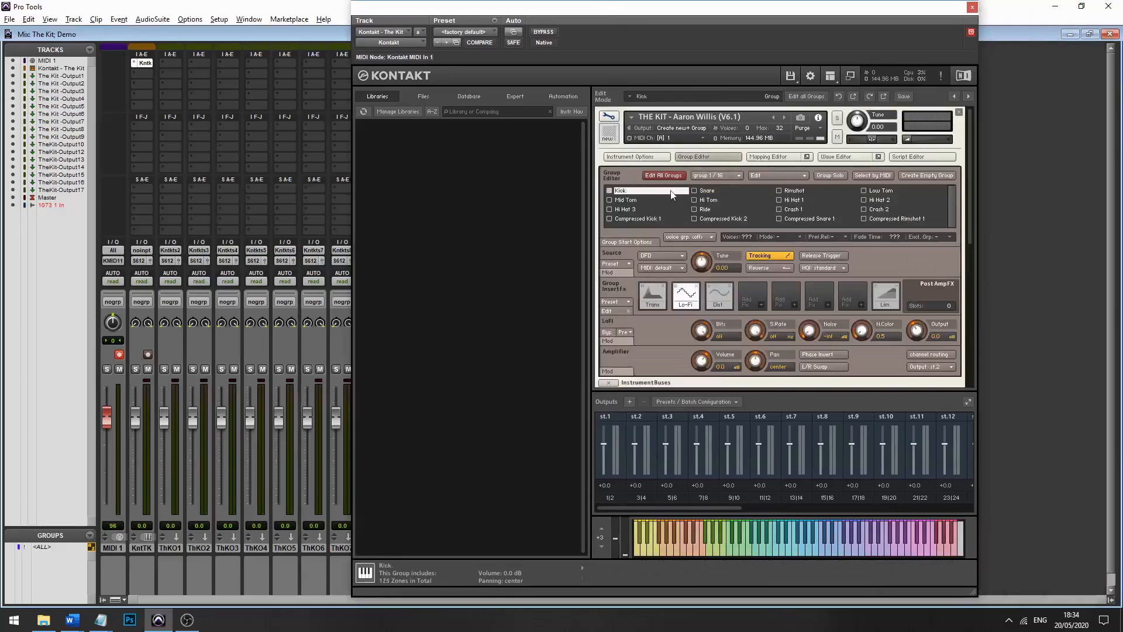
click(934, 367)
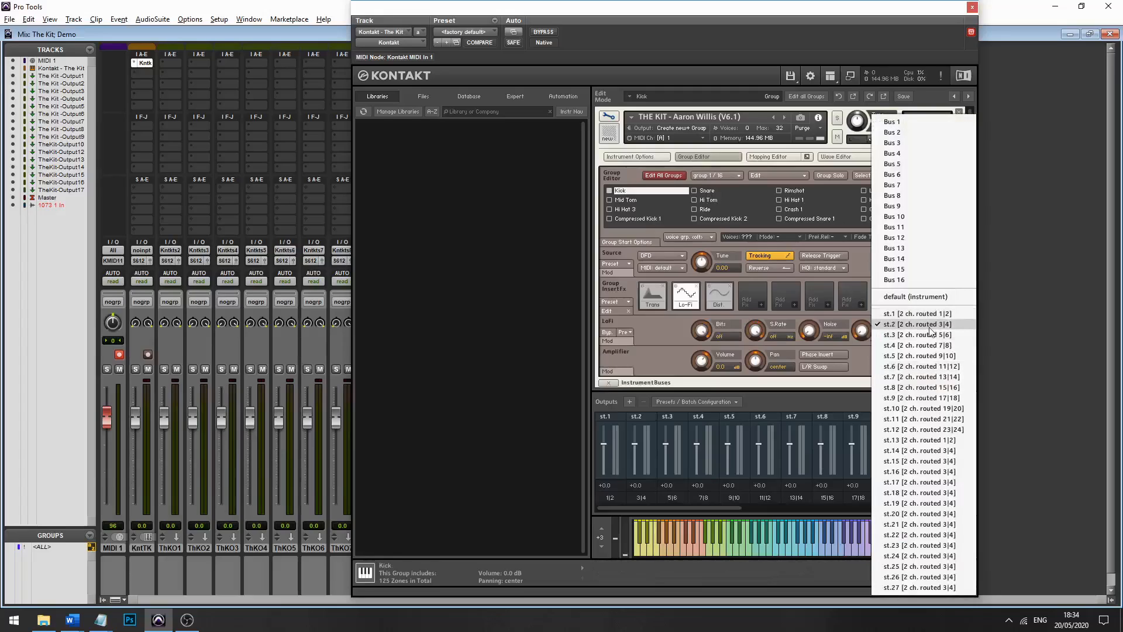
click(715, 193)
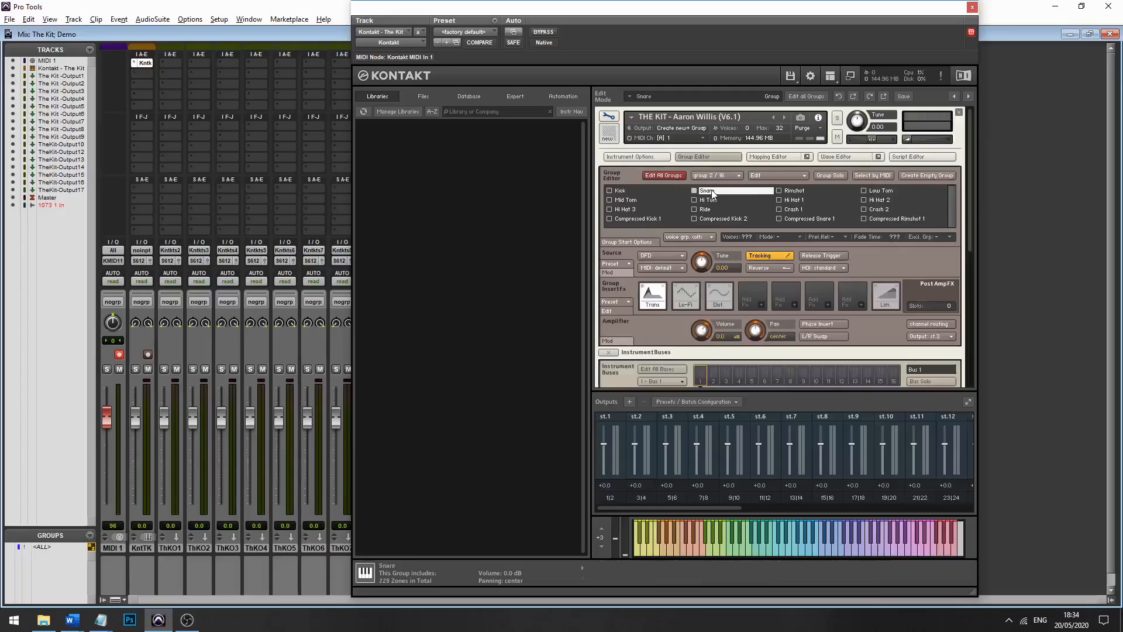
click(805, 192)
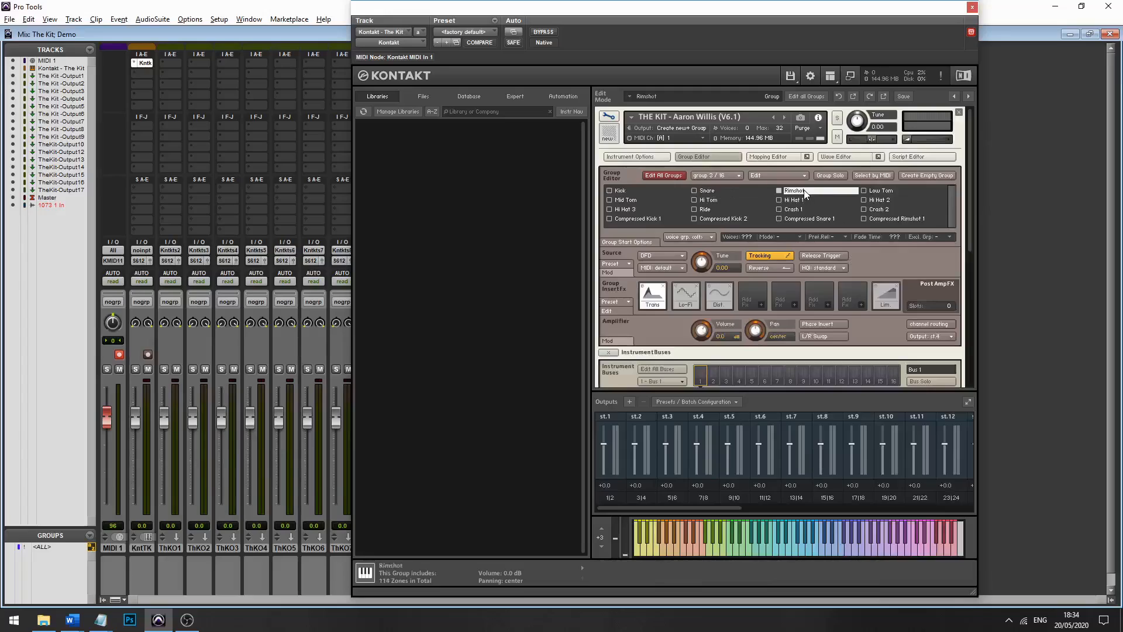
click(885, 190)
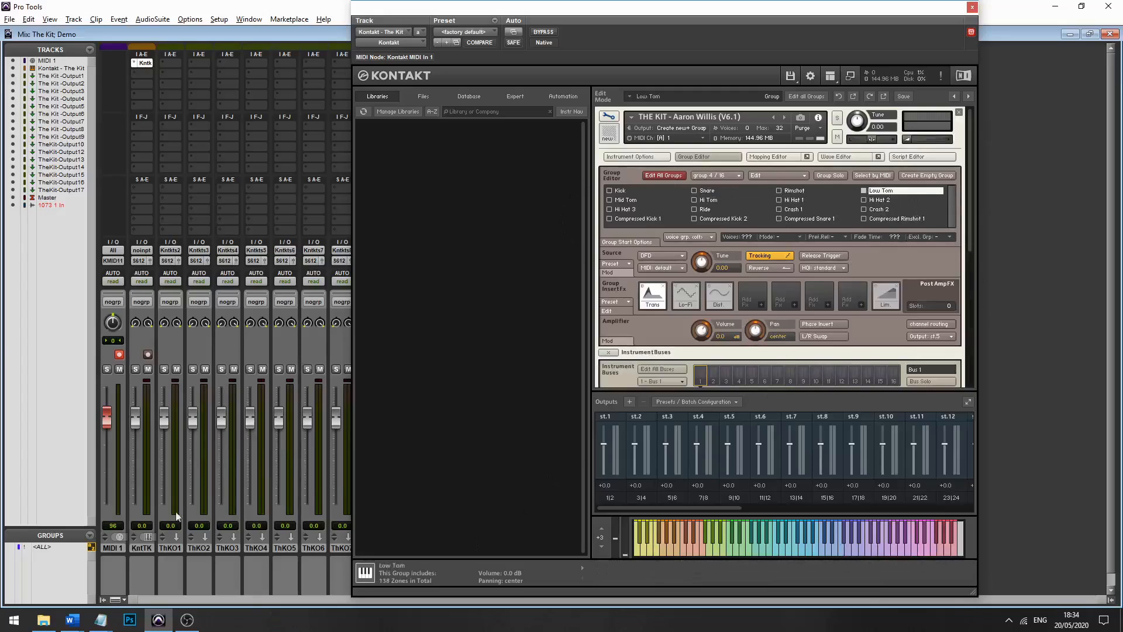